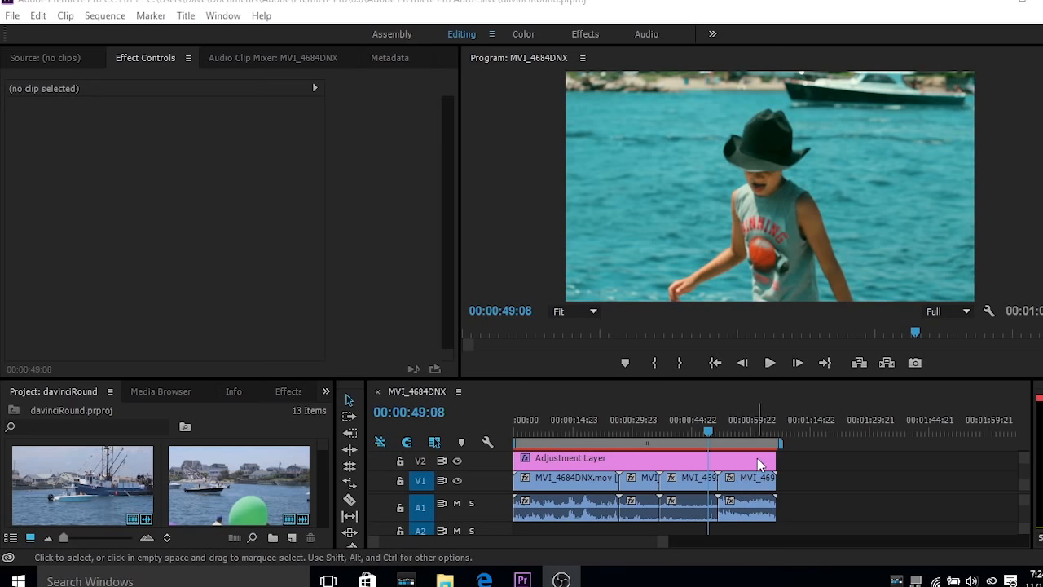
# Examine the Lumetri Color settings on the V2 adjustment layer, including its Basic Correction and Creative look, then collapse the effect and deselect the layer
pyautogui.click(583, 458)
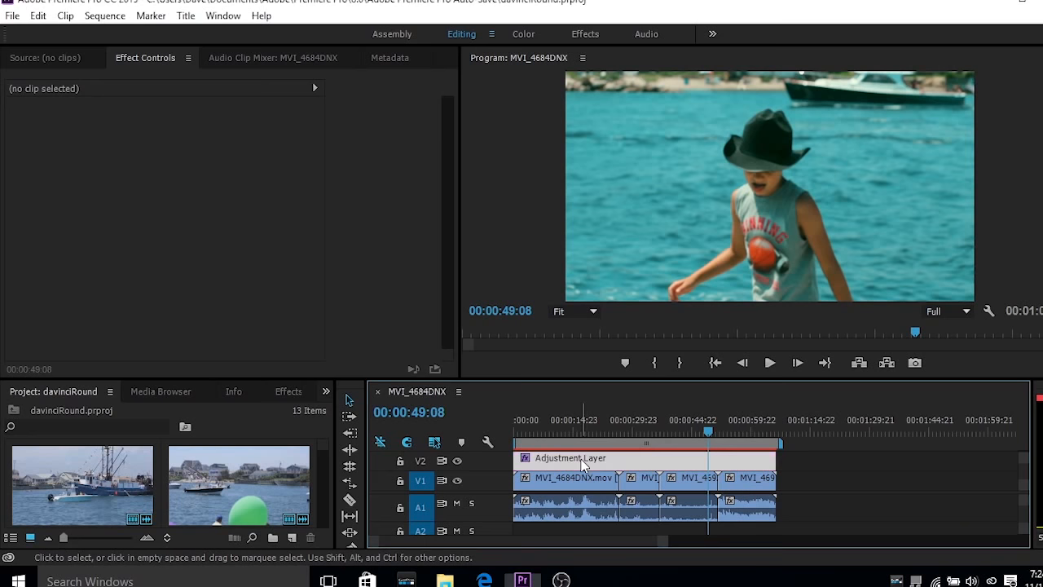
pyautogui.click(130, 236)
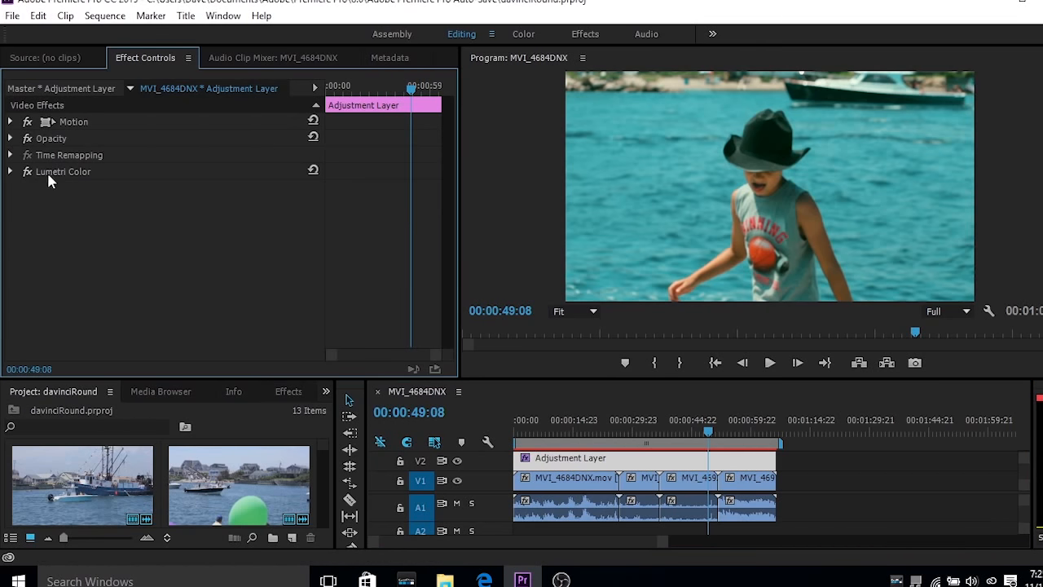
pyautogui.click(9, 171)
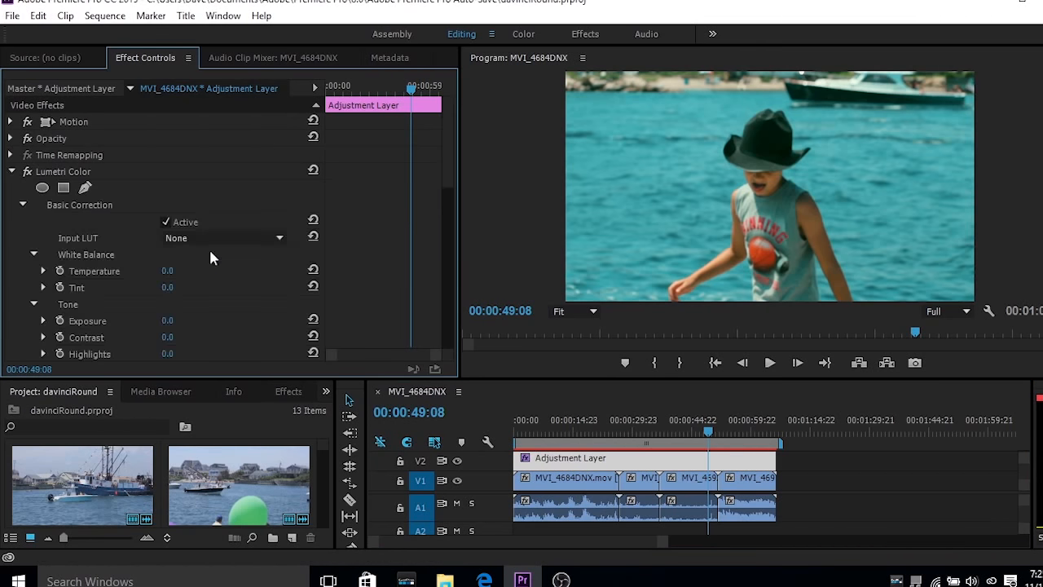
pyautogui.moveTo(447, 175); pyautogui.dragTo(318, 272)
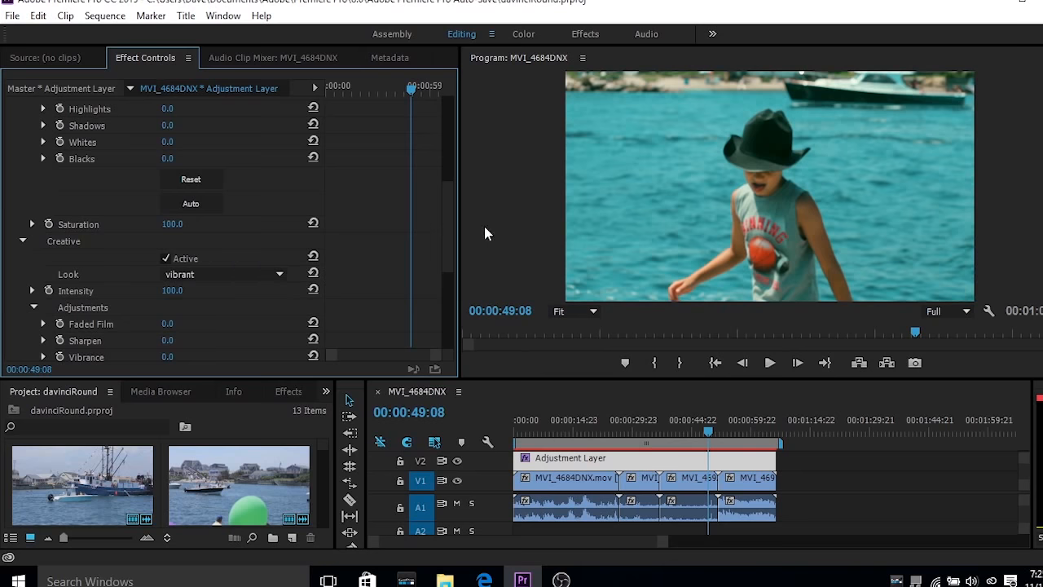
pyautogui.moveTo(451, 225); pyautogui.dragTo(443, 128)
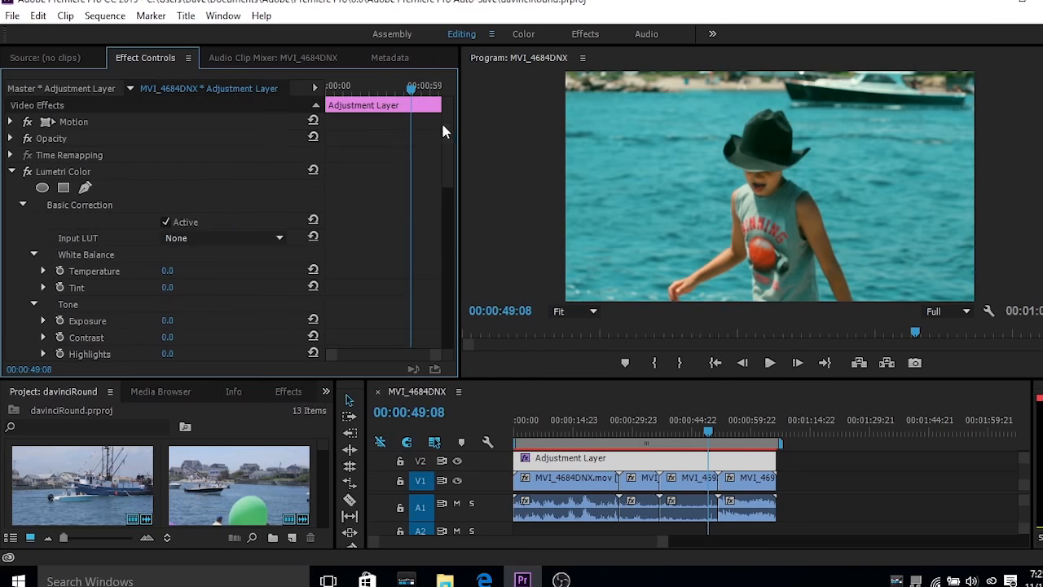
pyautogui.click(11, 172)
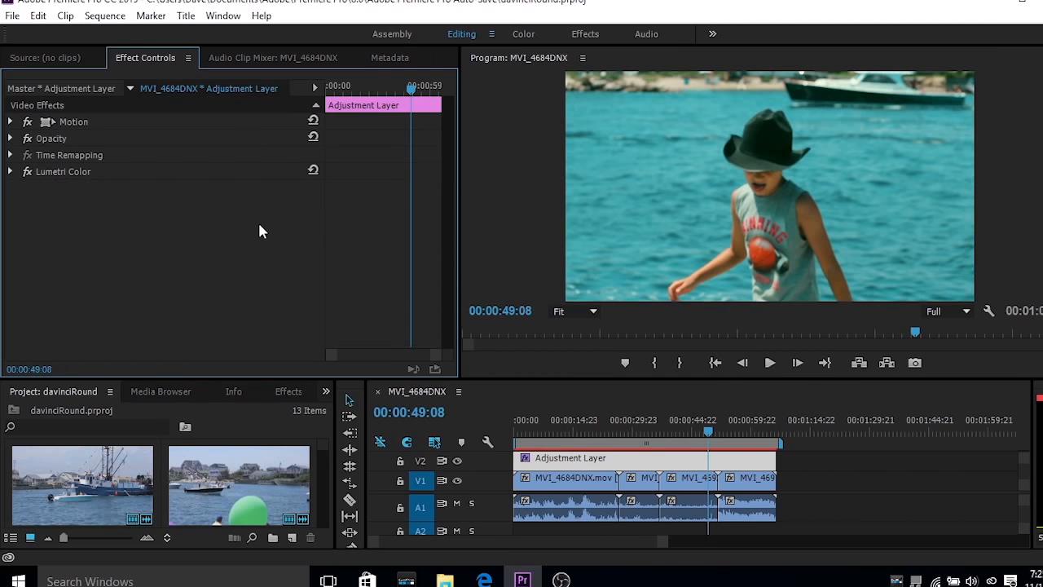
pyautogui.click(798, 456)
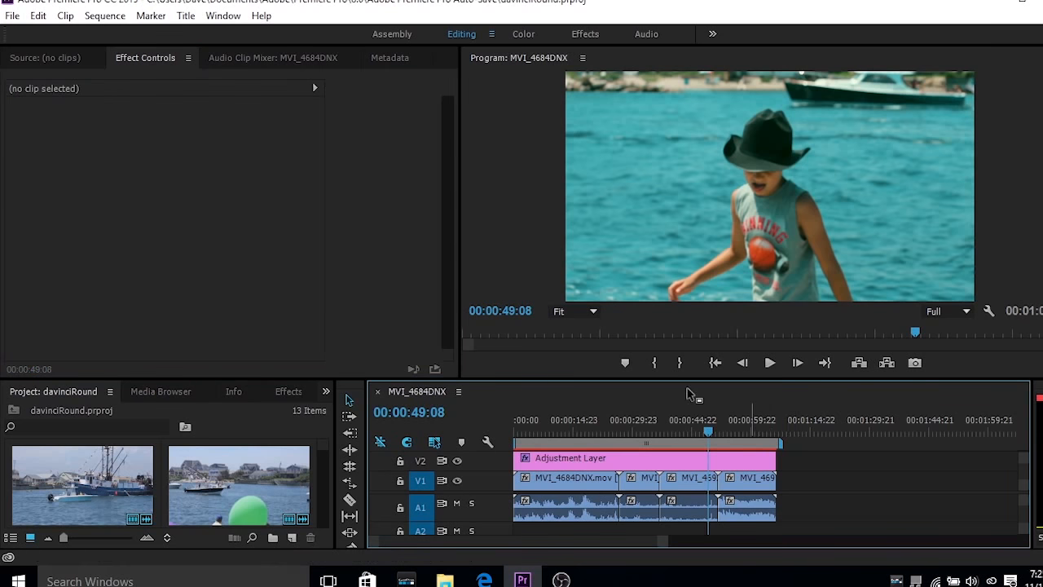
# Export the sequence with all timeline clips selected as a Final Cut Pro XML named tutVIdeo on the Desktop, and dismiss the translation report
pyautogui.moveTo(807, 455); pyautogui.dragTo(530, 522)
pyautogui.scroll(-1, 858, 502)
pyautogui.scroll(1, 859, 502)
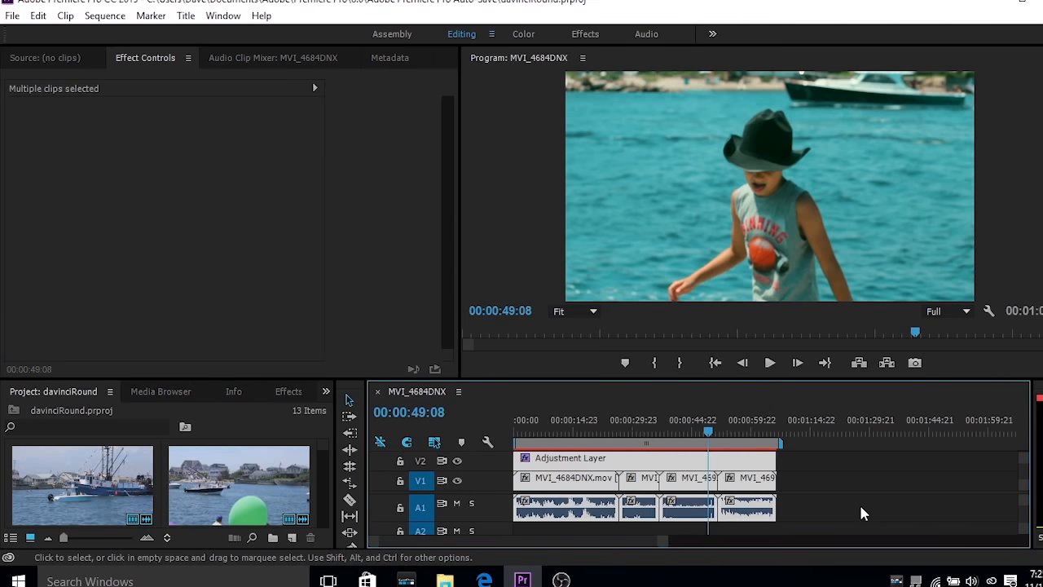
pyautogui.click(12, 16)
pyautogui.moveTo(117, 463)
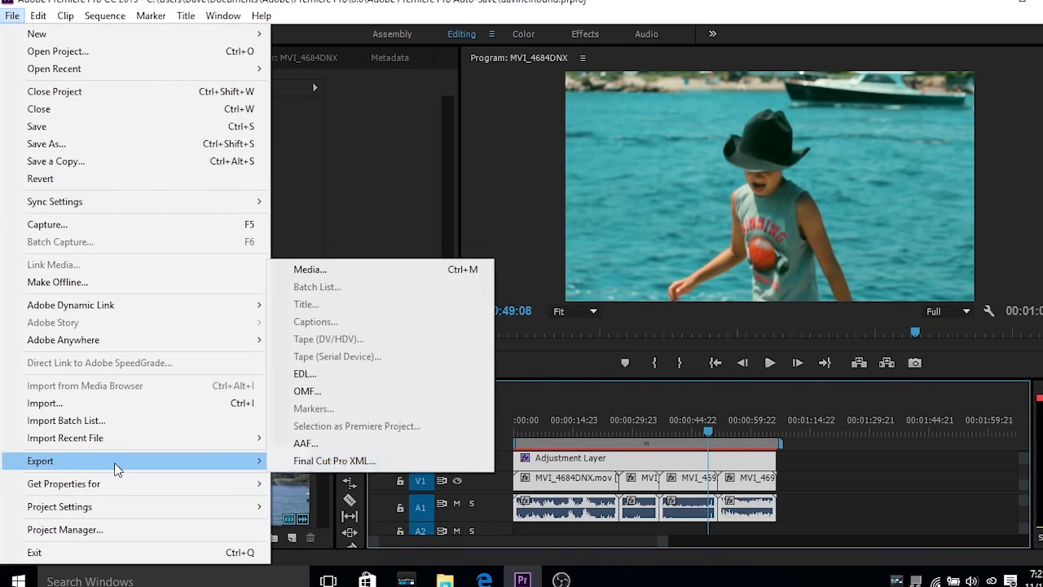
pyautogui.click(320, 461)
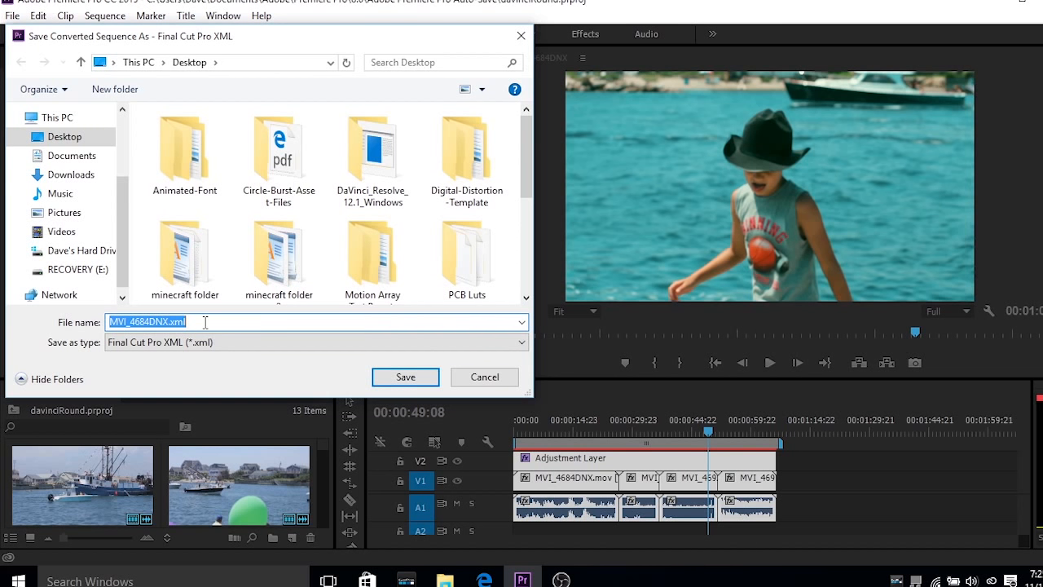
pyautogui.write('tutVIdeo')
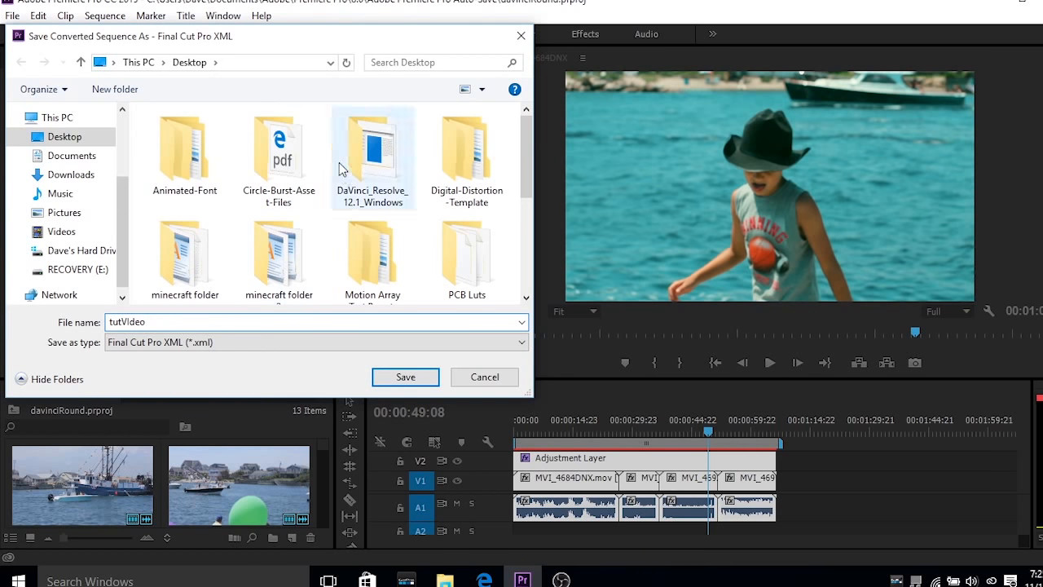
pyautogui.click(405, 378)
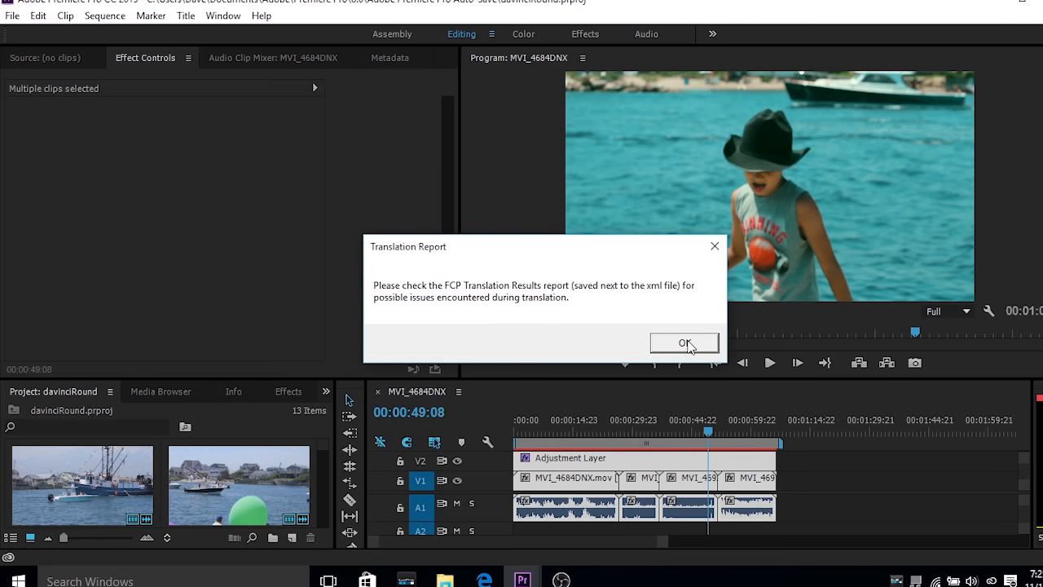
pyautogui.click(684, 343)
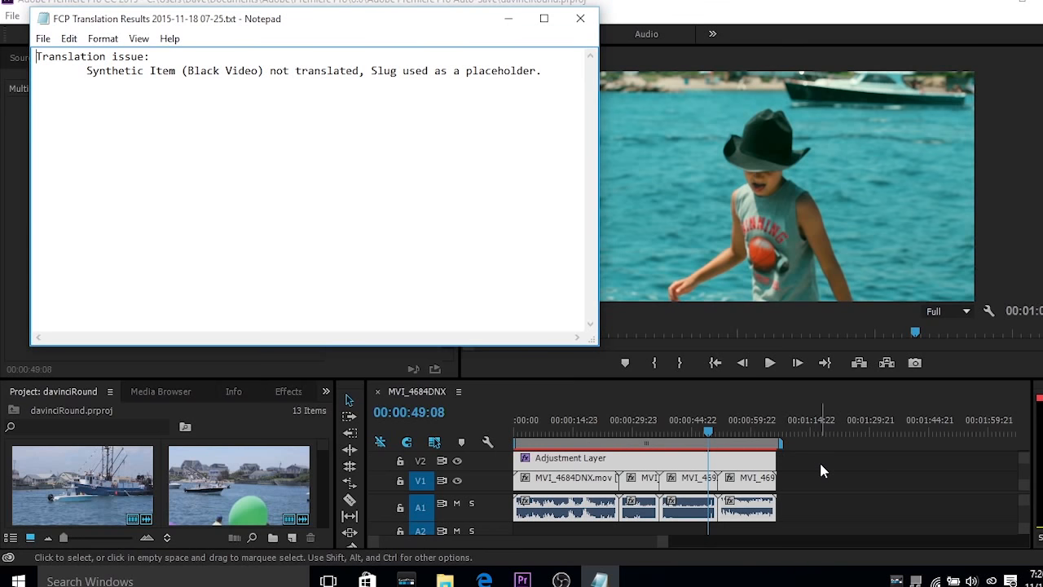
pyautogui.click(581, 20)
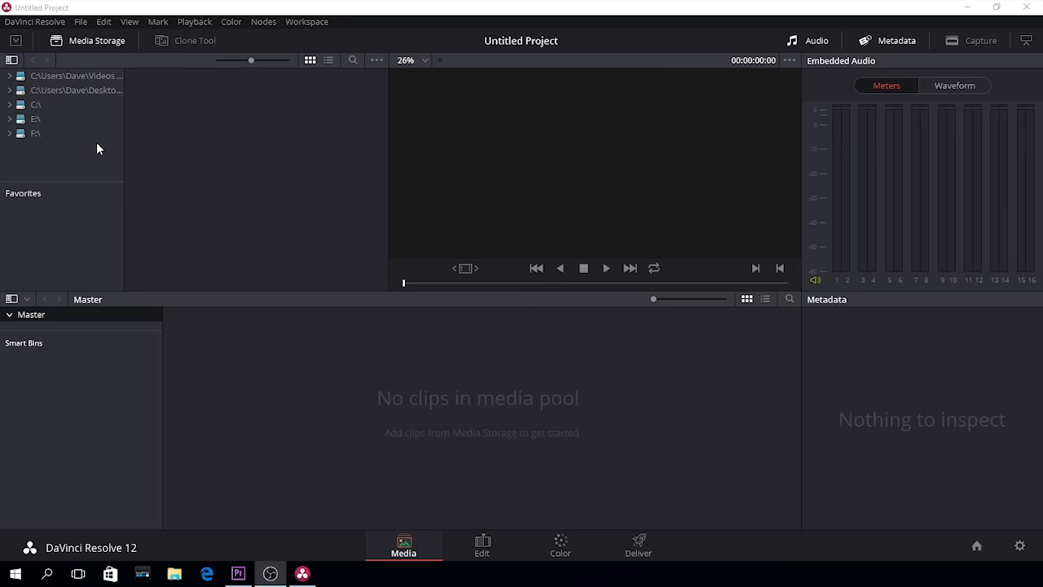
# In DaVinci Resolve, browse the media storage from the C: drive through the Users folder to the Desktop folder
pyautogui.click(18, 106)
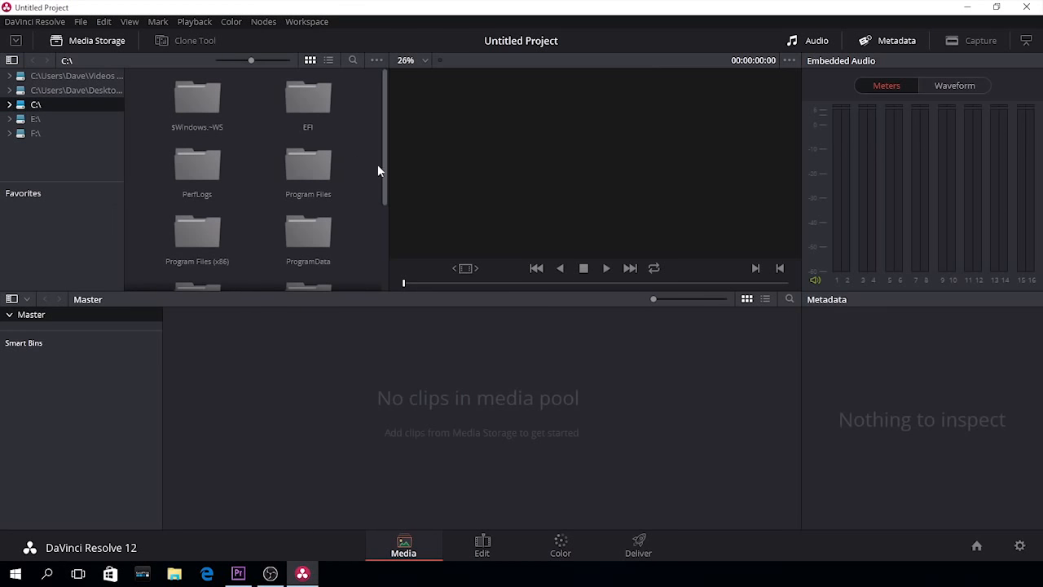
pyautogui.moveTo(382, 187); pyautogui.dragTo(387, 272)
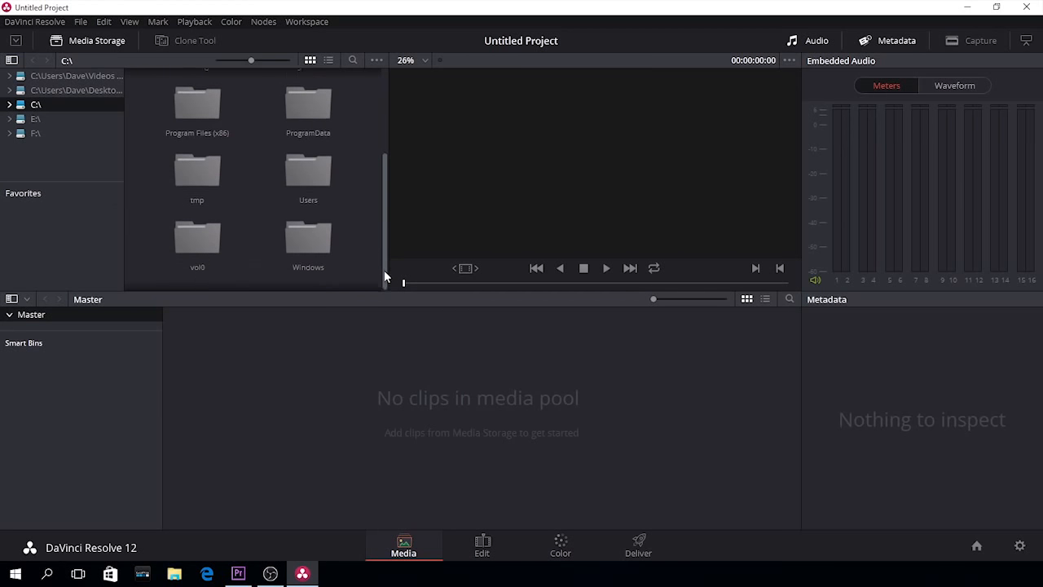
pyautogui.doubleClick(318, 177)
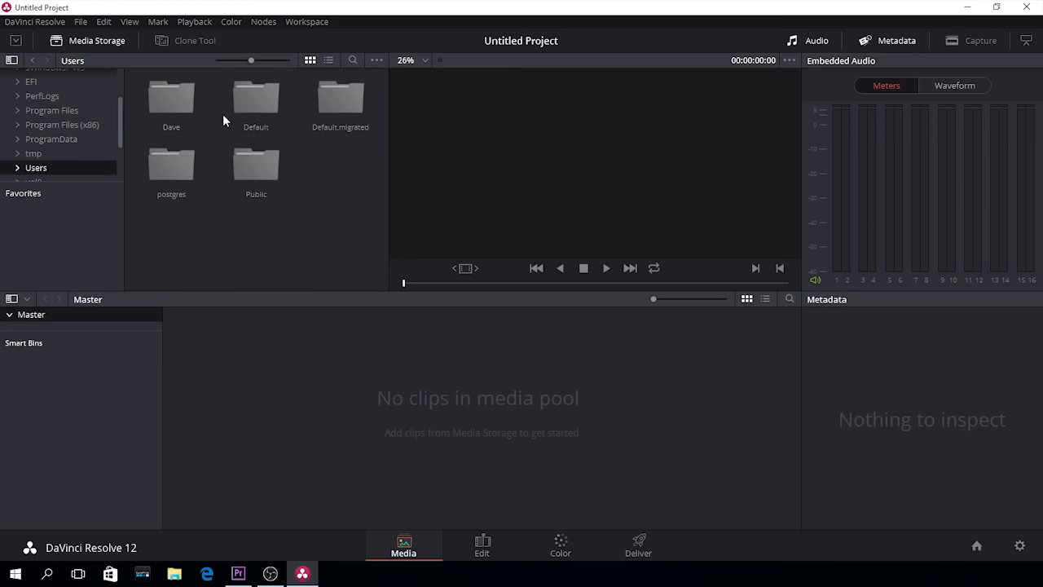
pyautogui.doubleClick(166, 108)
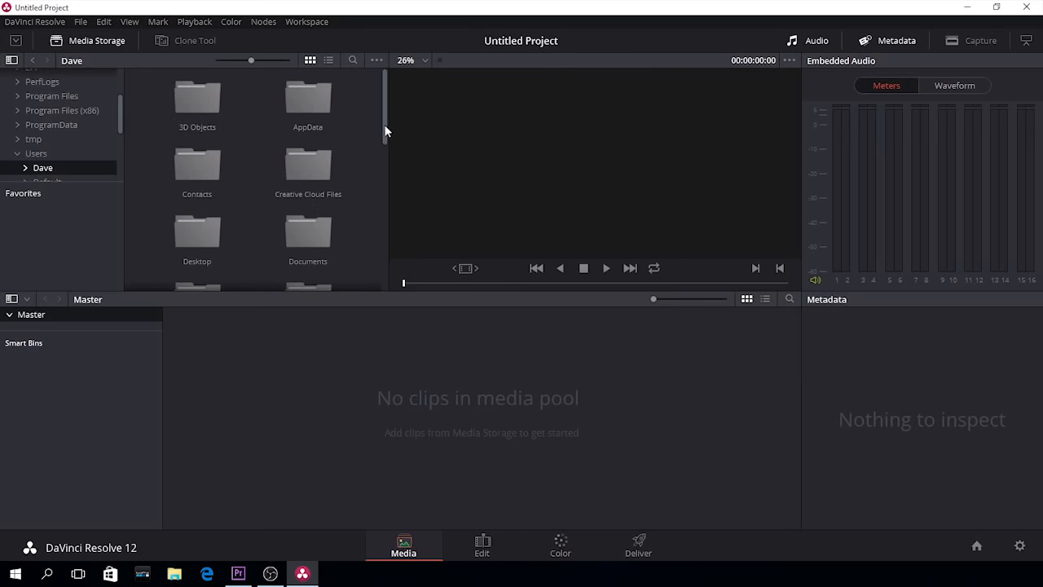
pyautogui.moveTo(383, 123); pyautogui.dragTo(385, 143)
pyautogui.click(213, 189)
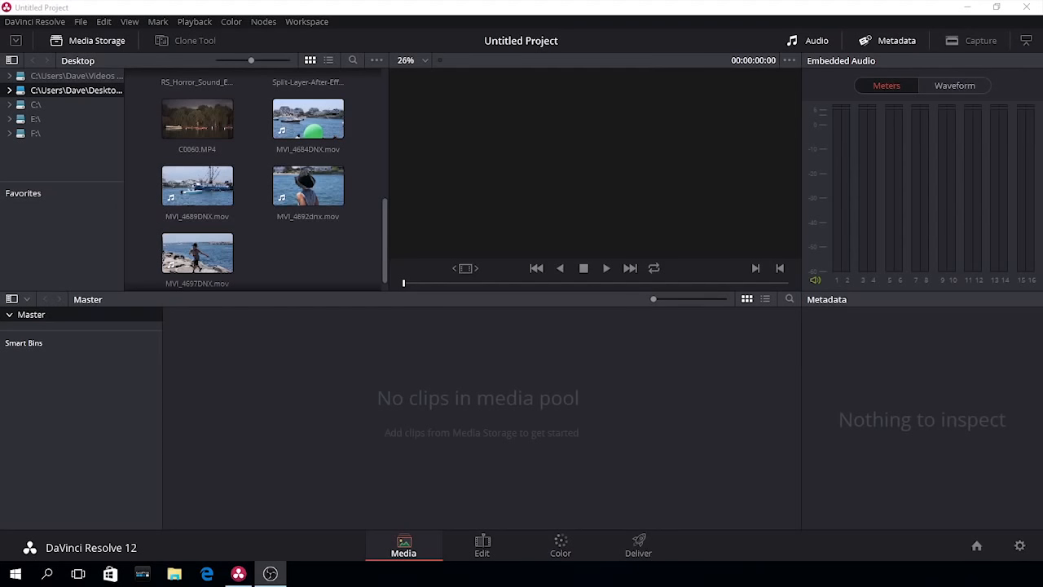
# Add MVI_4689DNX.mov, MVI_4692dnx.mov, MVI_4697DNX.mov and MVI_4684DNX.mov to the media pool, changing the project frame rate and video format to match
pyautogui.click(359, 171)
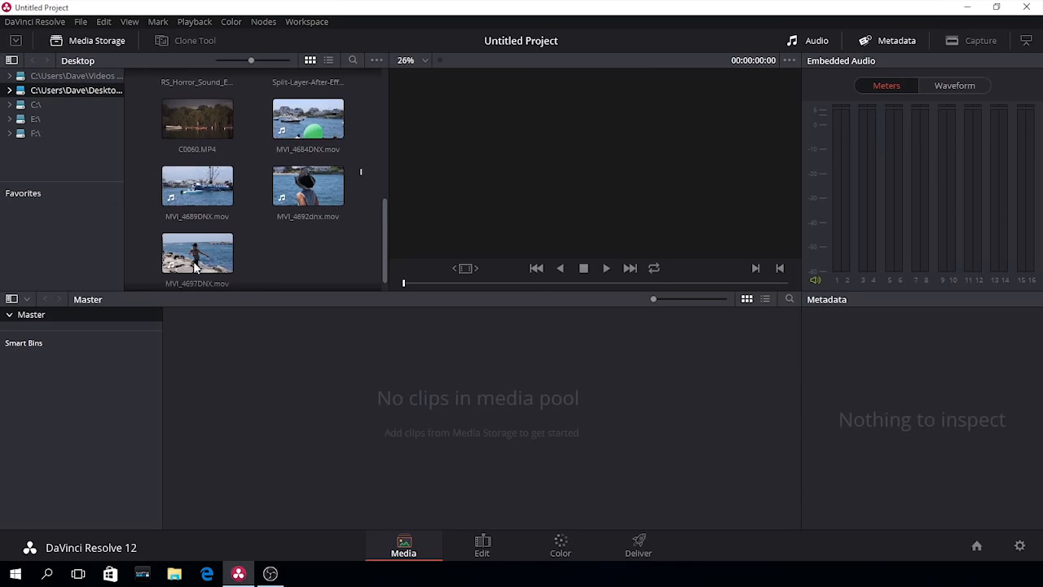
pyautogui.moveTo(196, 267); pyautogui.dragTo(195, 267)
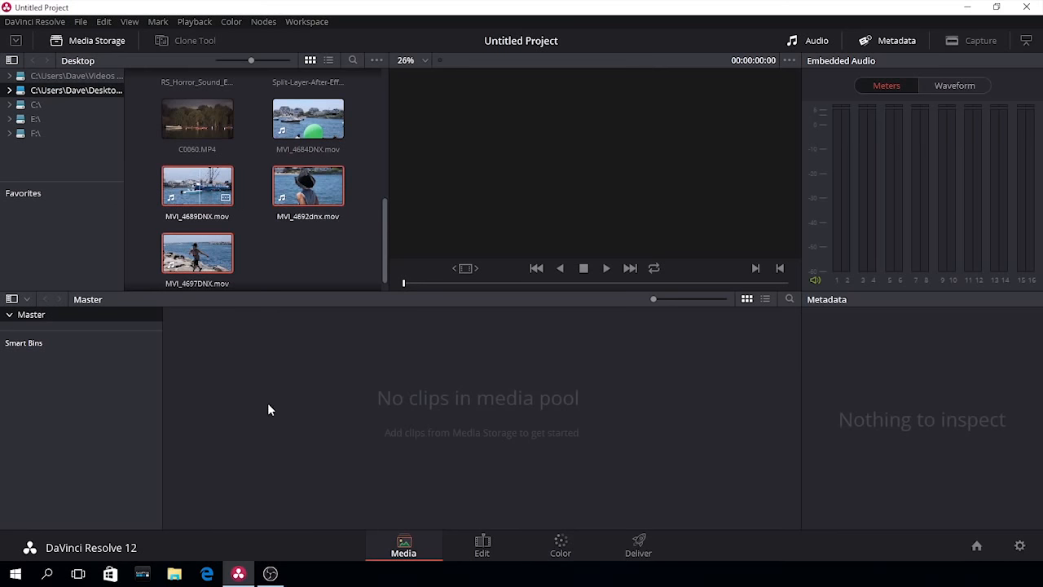
pyautogui.moveTo(197, 186); pyautogui.dragTo(269, 409)
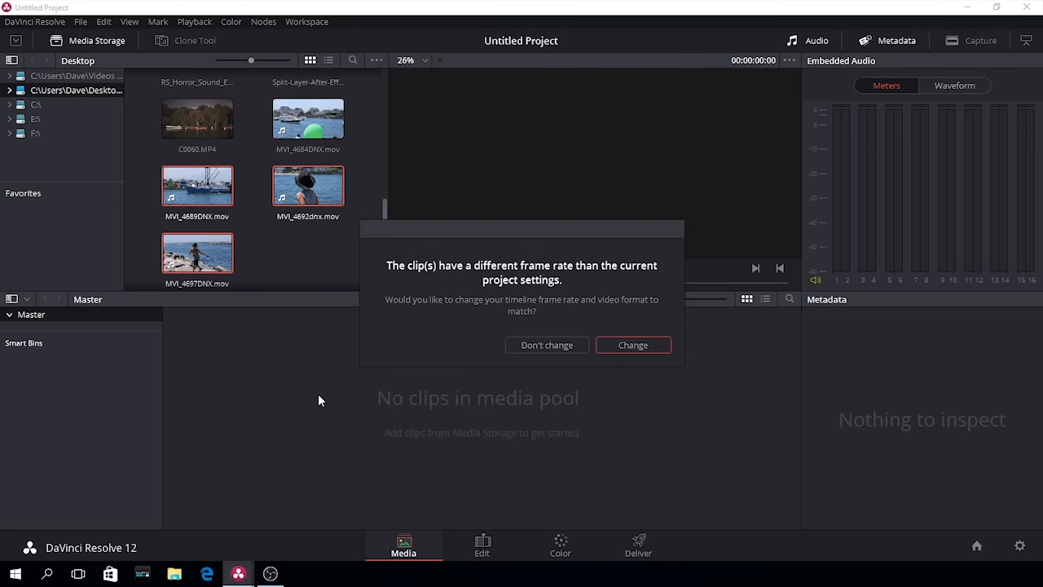
pyautogui.click(620, 342)
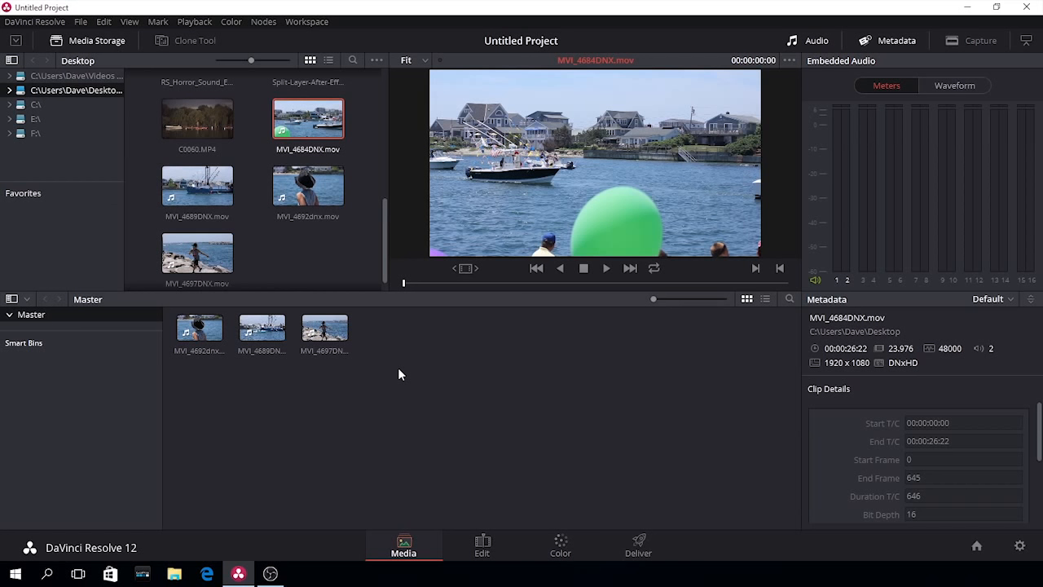
pyautogui.moveTo(308, 118); pyautogui.dragTo(387, 330)
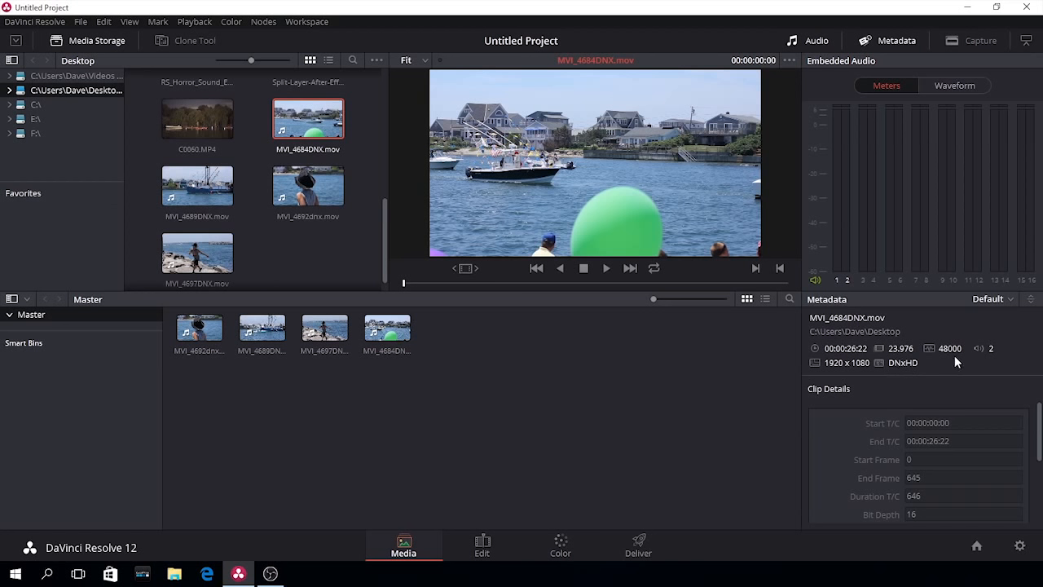
# Import tutVIdeo.xml from the Desktop with the default load settings, decline searching another folder for the missing clip, and close the import log
pyautogui.click(81, 23)
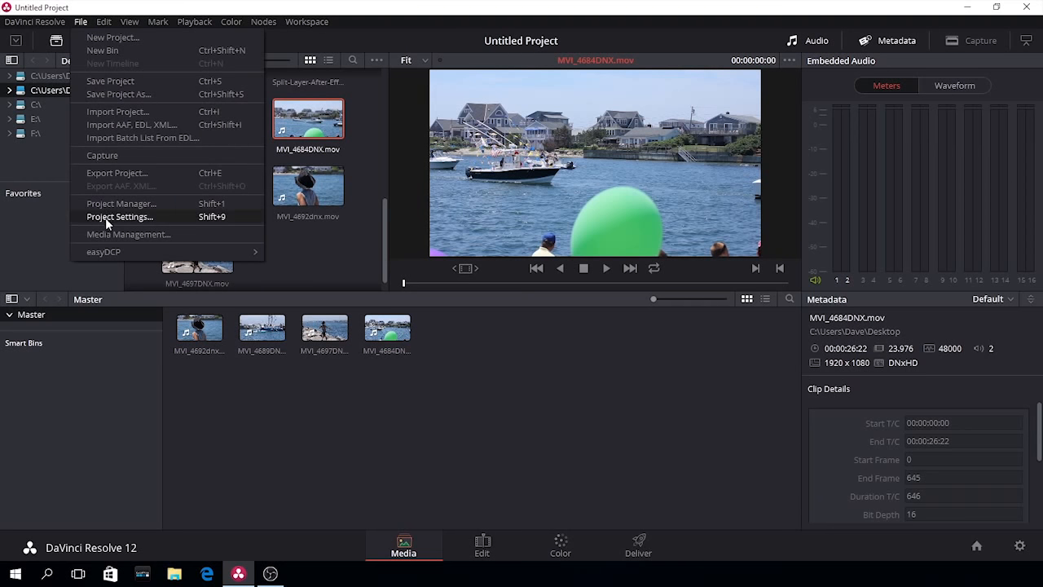
pyautogui.click(109, 124)
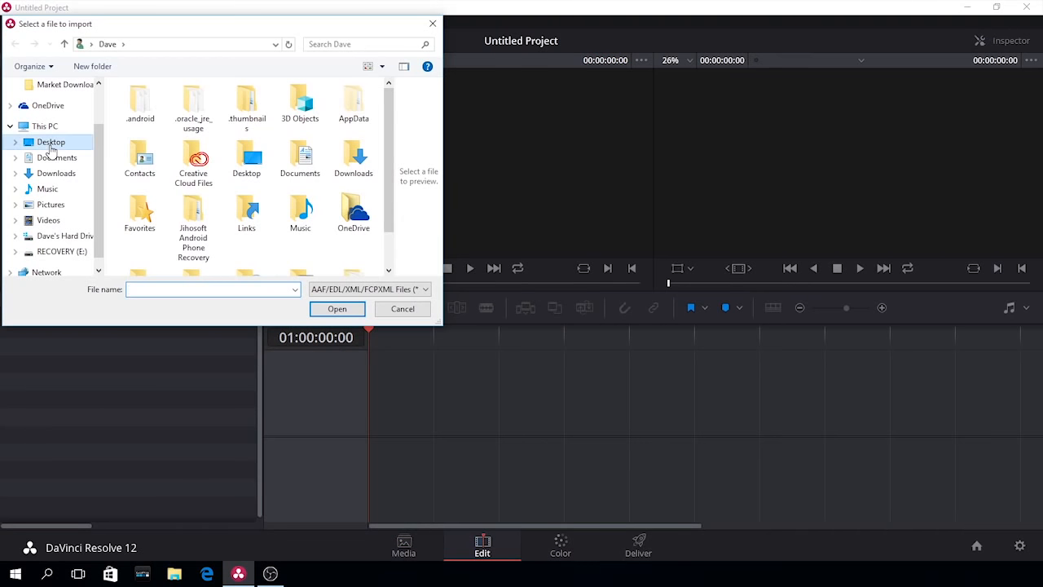
pyautogui.click(50, 144)
pyautogui.moveTo(389, 160); pyautogui.dragTo(391, 266)
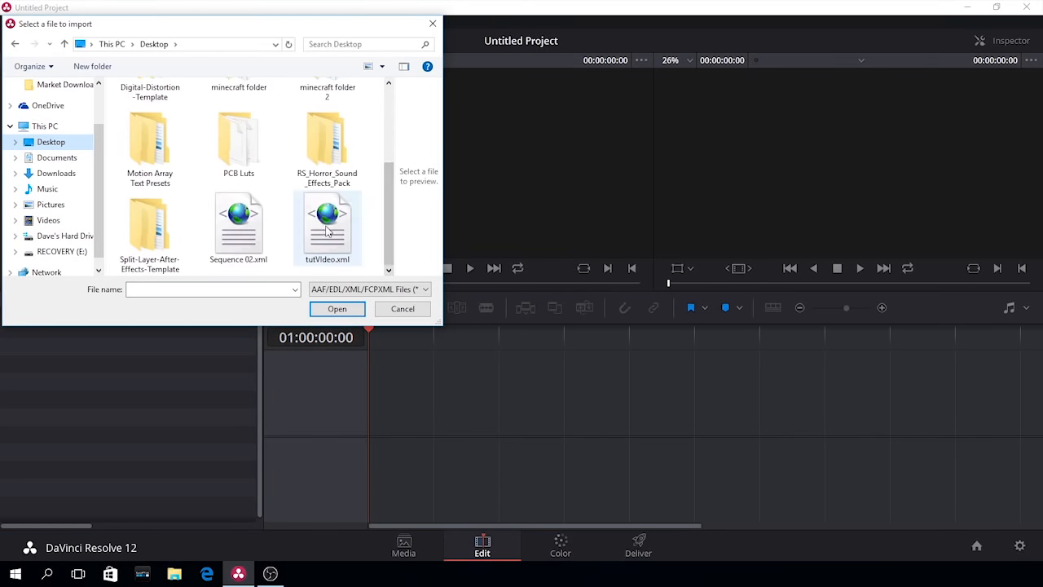
pyautogui.click(340, 313)
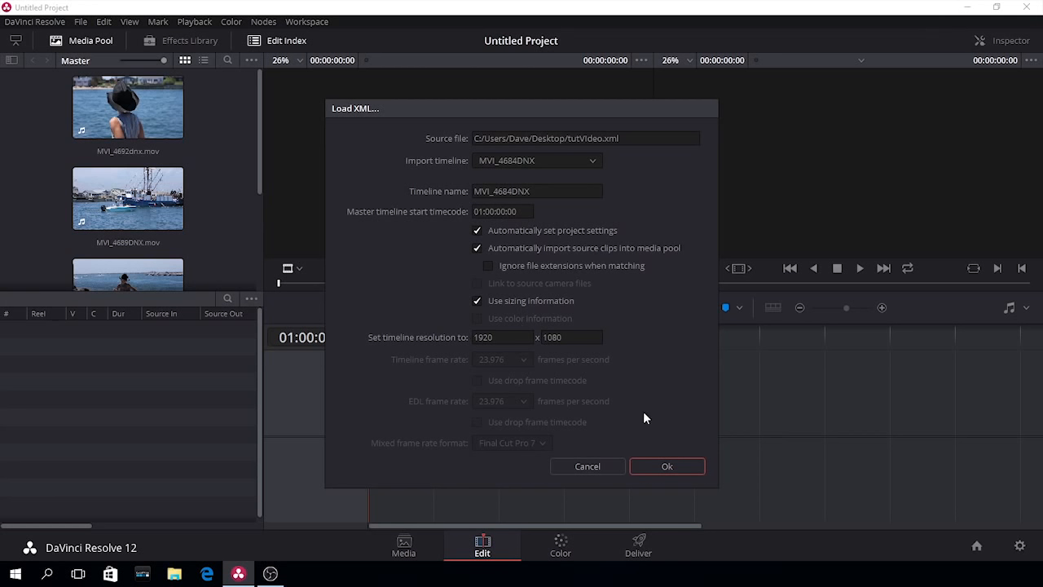
pyautogui.click(667, 467)
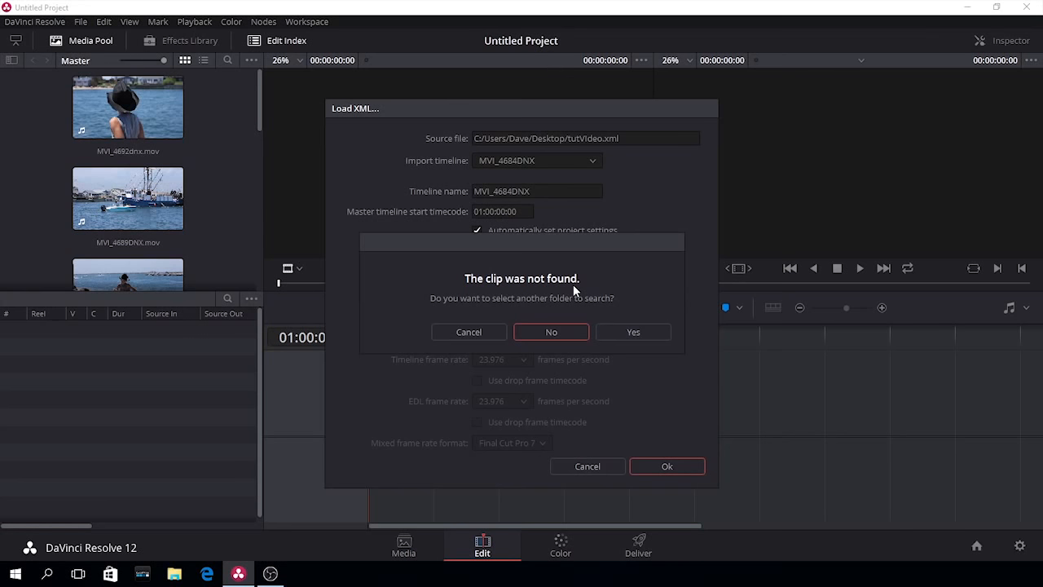
pyautogui.click(551, 331)
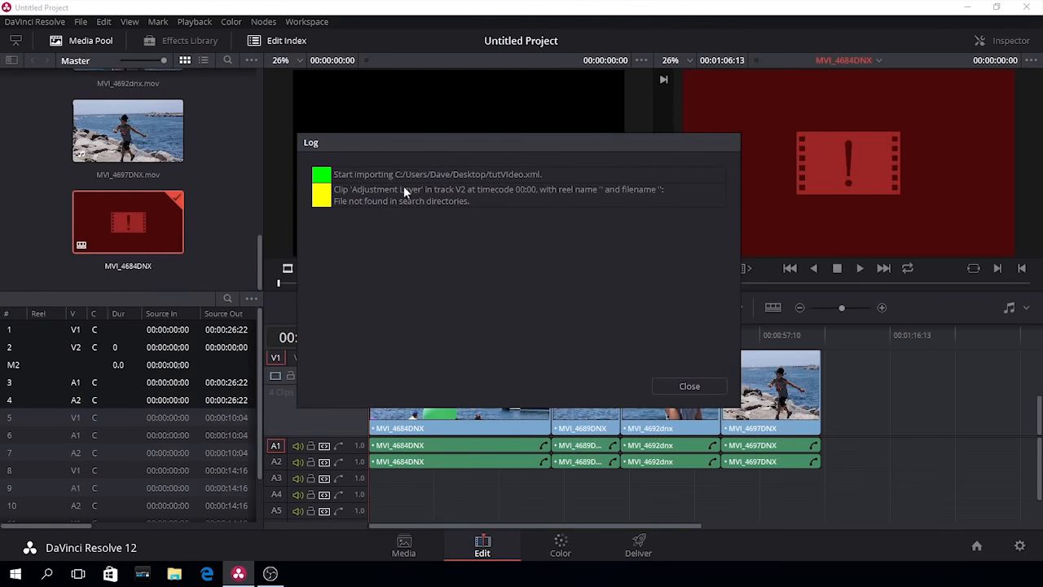
pyautogui.click(688, 386)
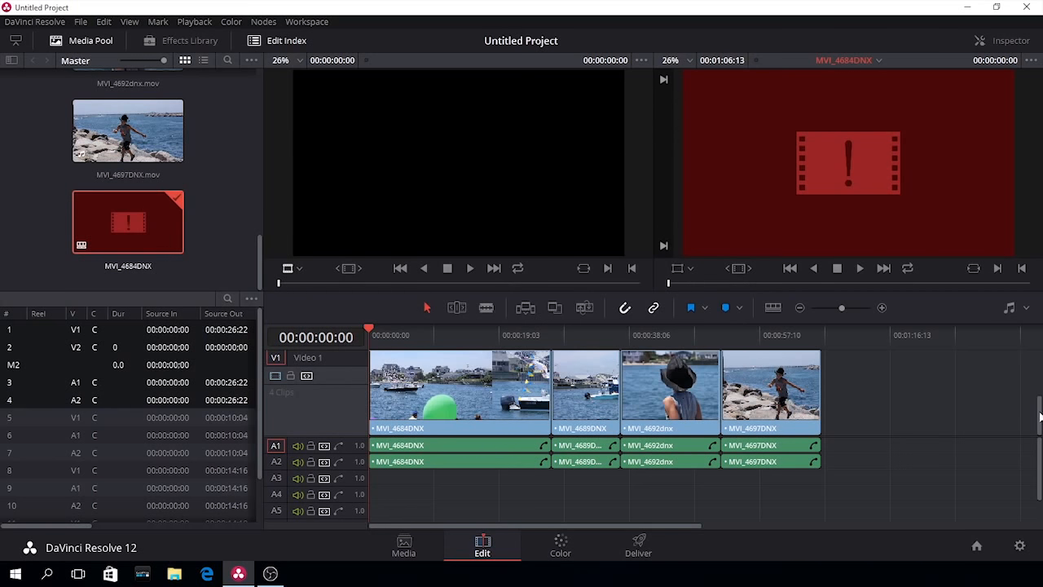
# Disable the Video 2 track holding the offline adjustment layer, and check the footage at 00:00:18:09 and 00:00:42:16
pyautogui.scroll(1, 1040, 398)
pyautogui.scroll(3, 1040, 398)
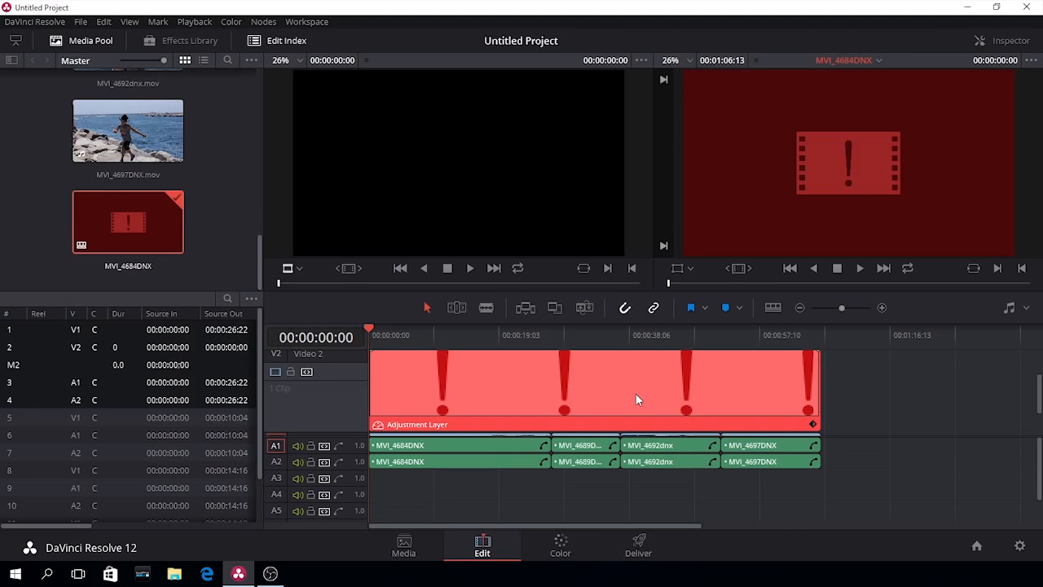
pyautogui.click(276, 373)
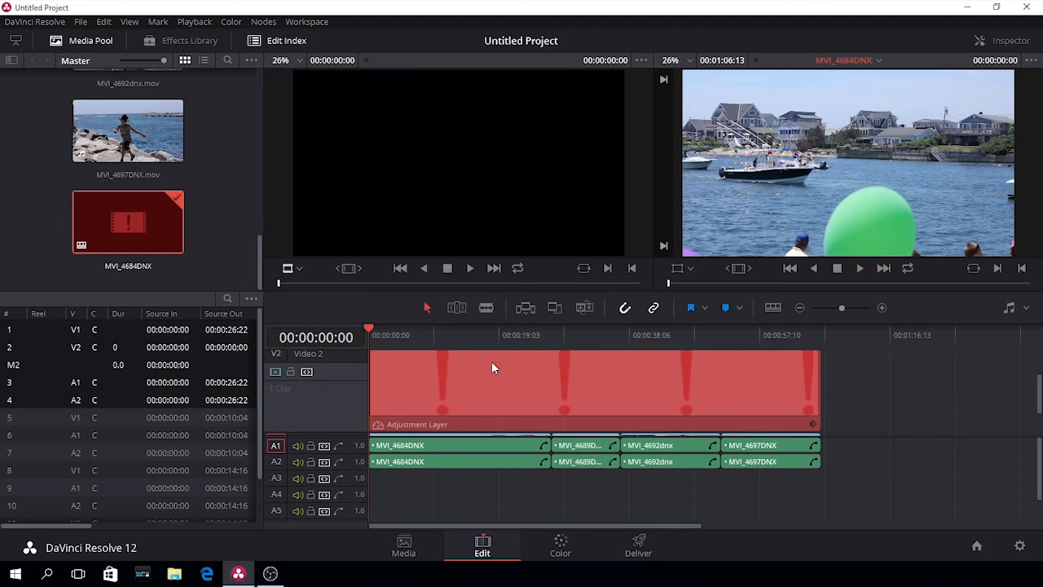
pyautogui.click(494, 336)
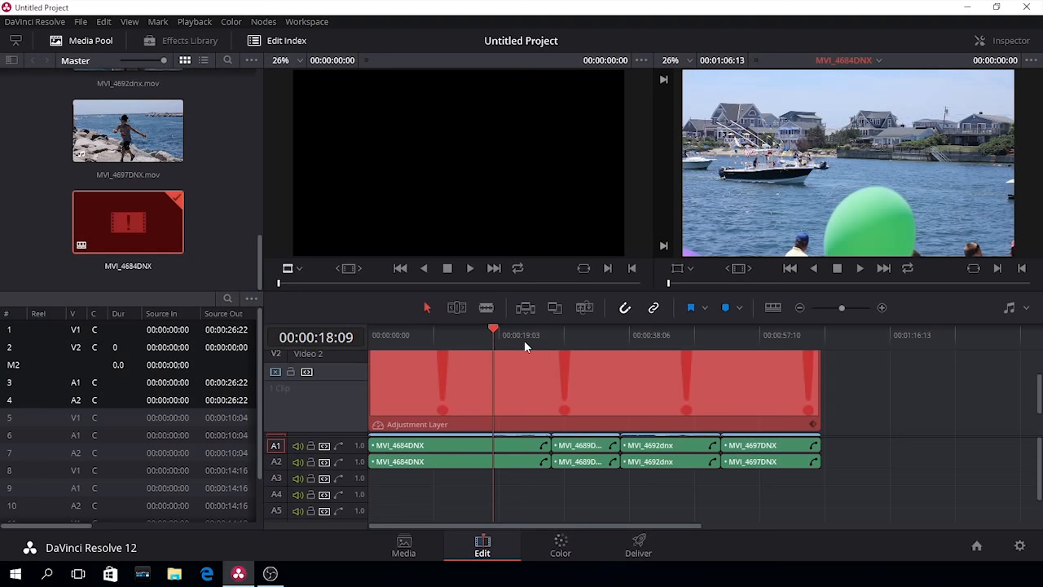
pyautogui.click(660, 337)
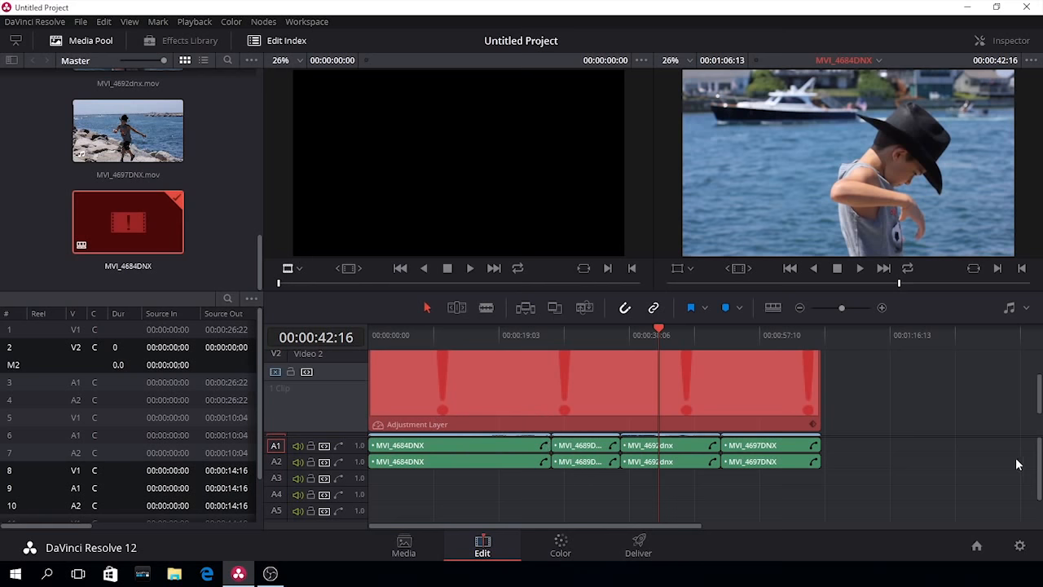
# Check the clips on Video 1, open the Color page and raise the red curve's midtones on the first clip
pyautogui.moveTo(1039, 412); pyautogui.dragTo(1039, 430)
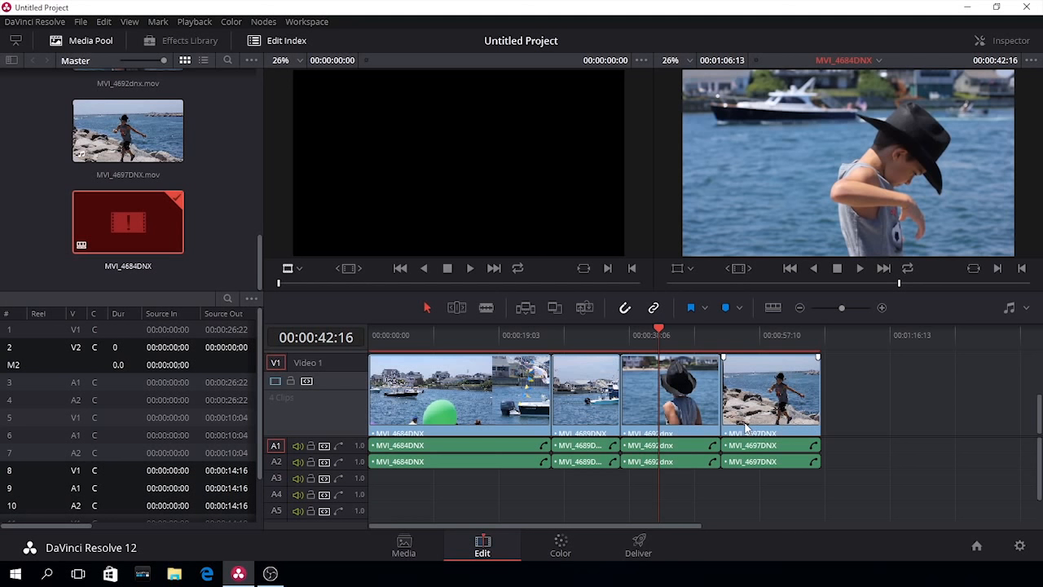
pyautogui.click(562, 546)
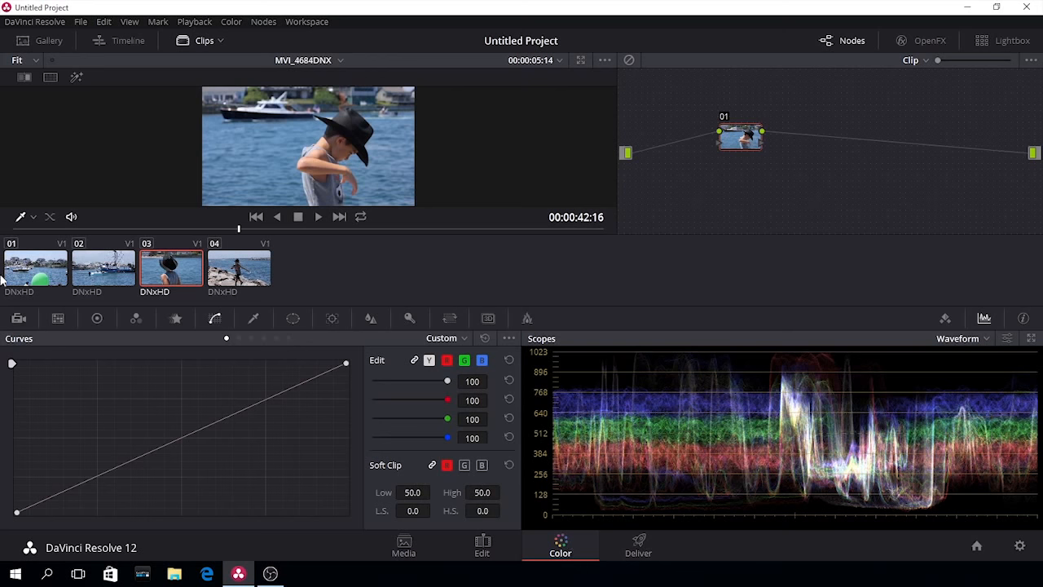
pyautogui.click(42, 269)
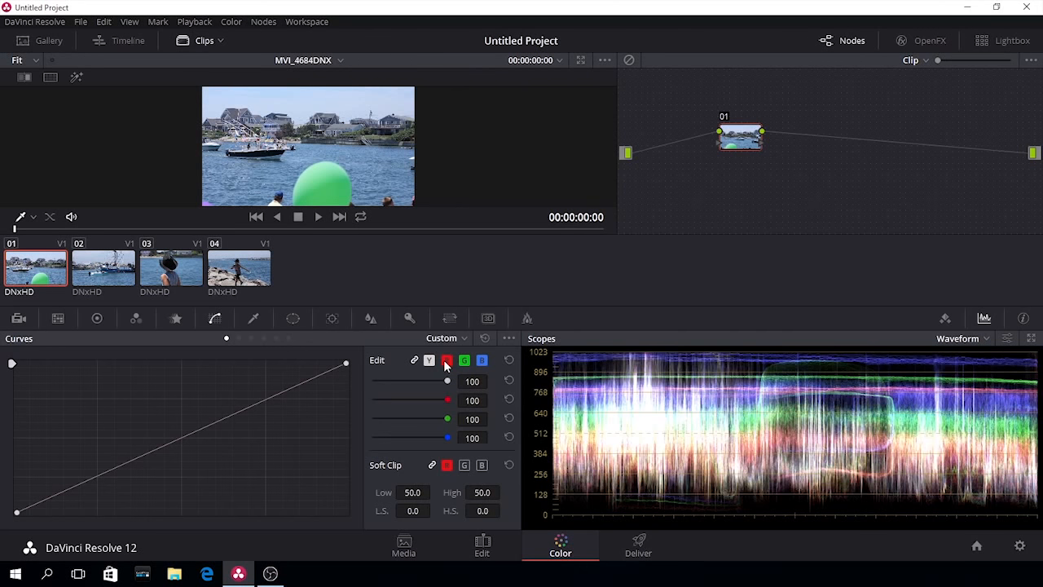
pyautogui.click(446, 360)
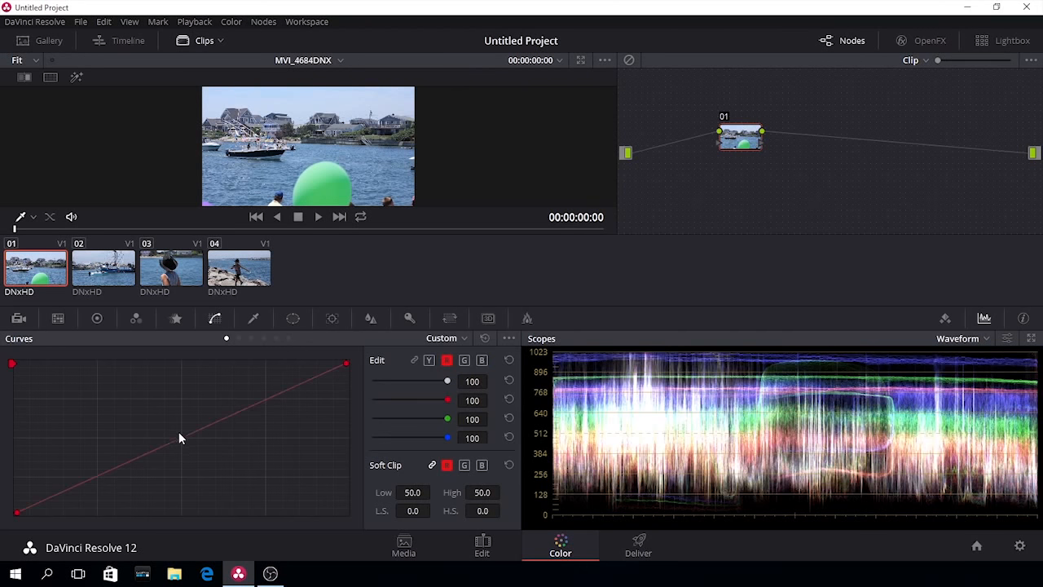
pyautogui.click(163, 404)
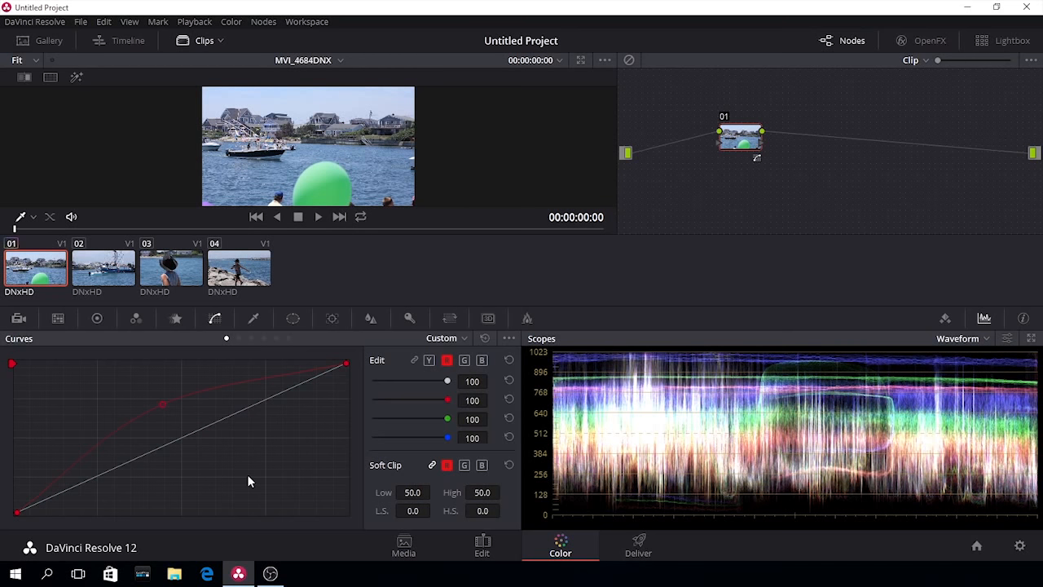
# Raise the blue curve's midtones on the second clip and lower them on the third clip
pyautogui.click(105, 270)
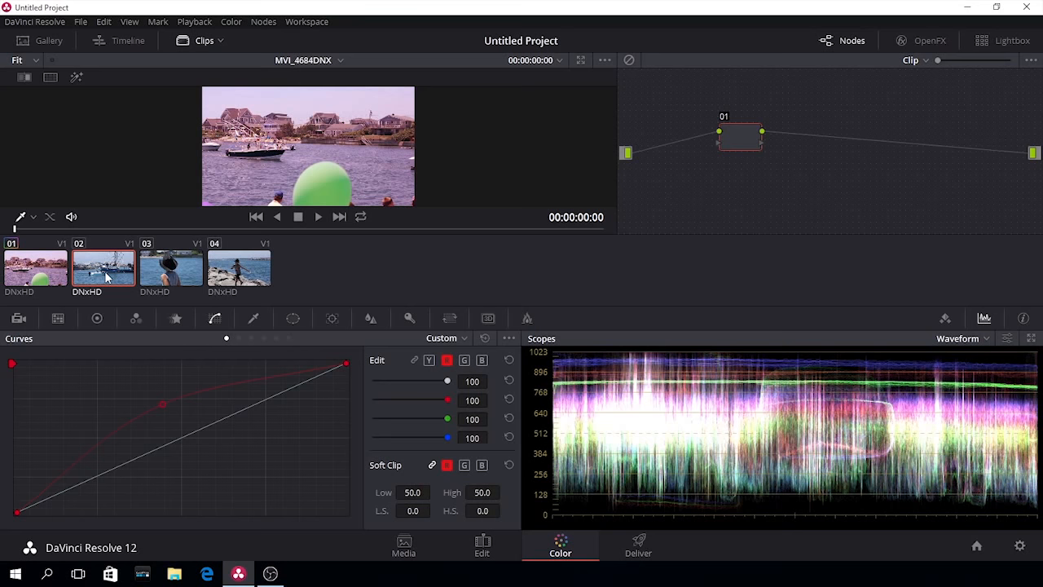
pyautogui.click(480, 361)
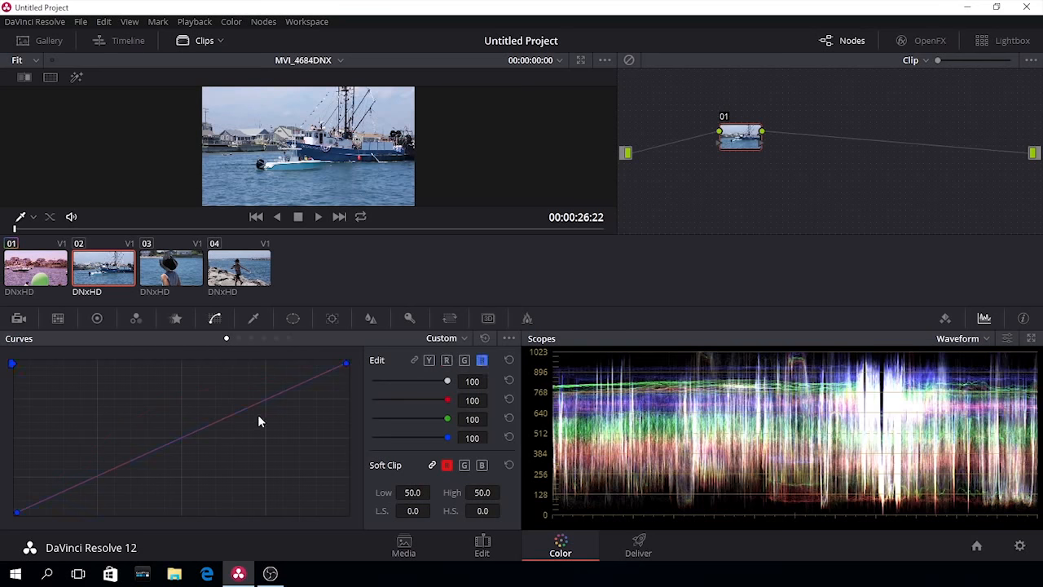
pyautogui.click(158, 400)
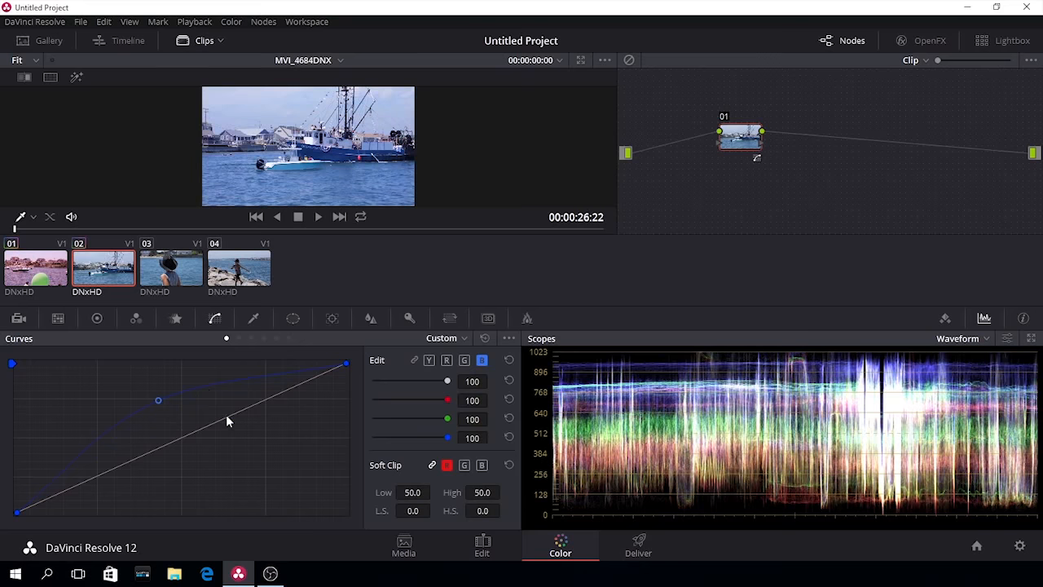
pyautogui.click(184, 279)
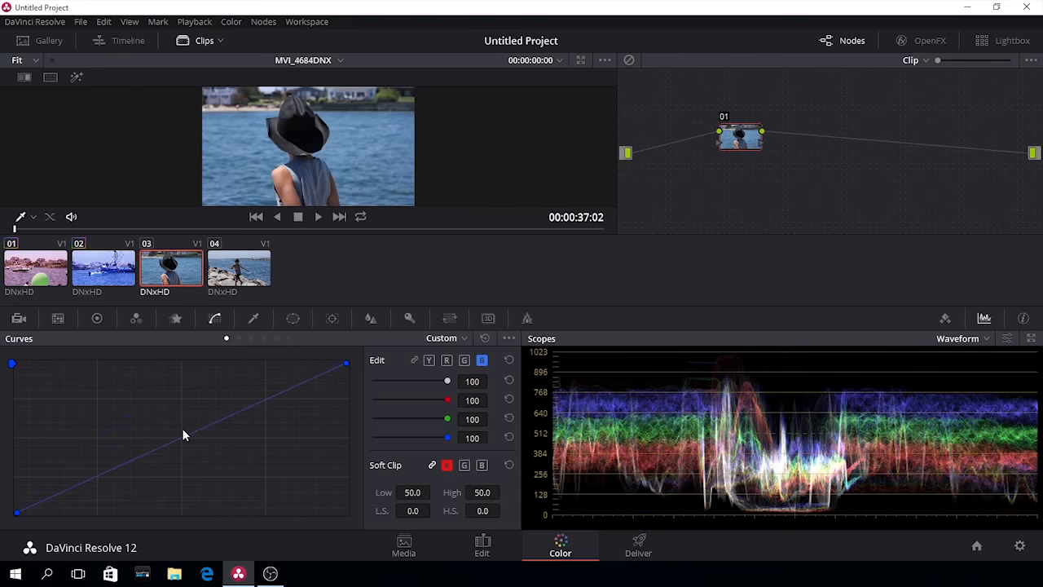
pyautogui.moveTo(185, 434); pyautogui.dragTo(208, 471)
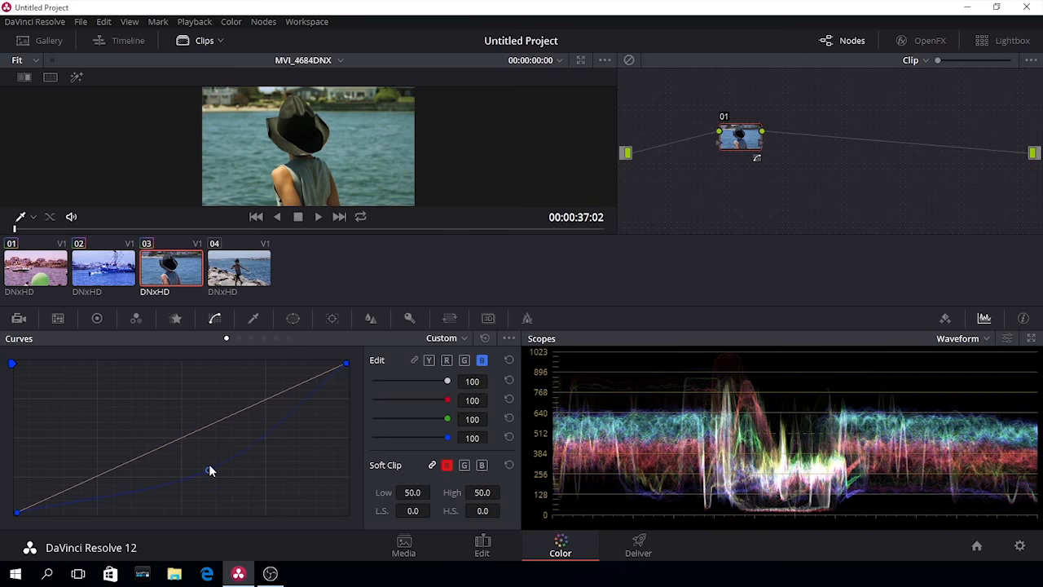
# Raise the green curve's midtones on the fourth clip
pyautogui.click(247, 278)
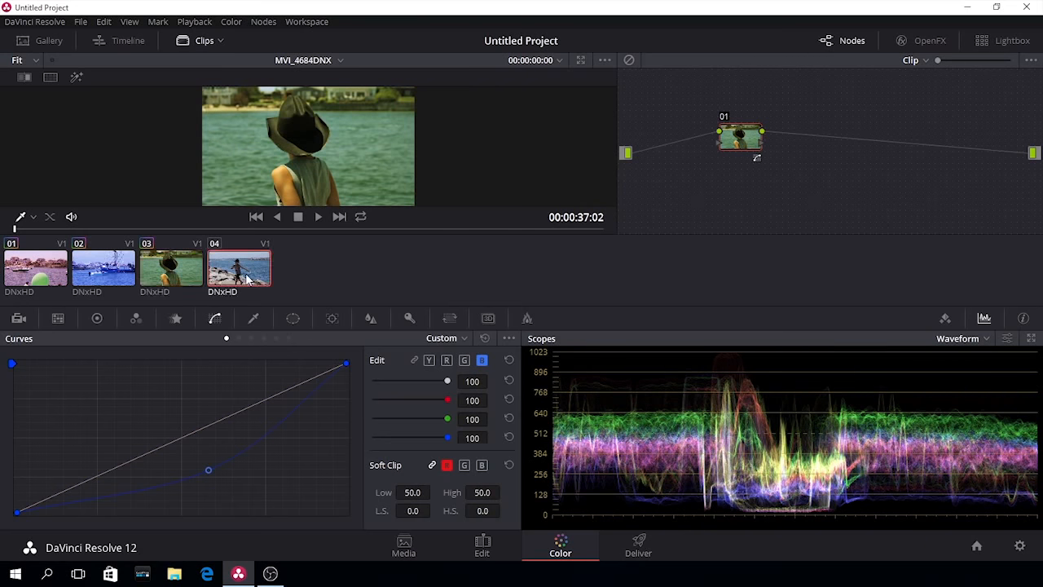
pyautogui.click(462, 360)
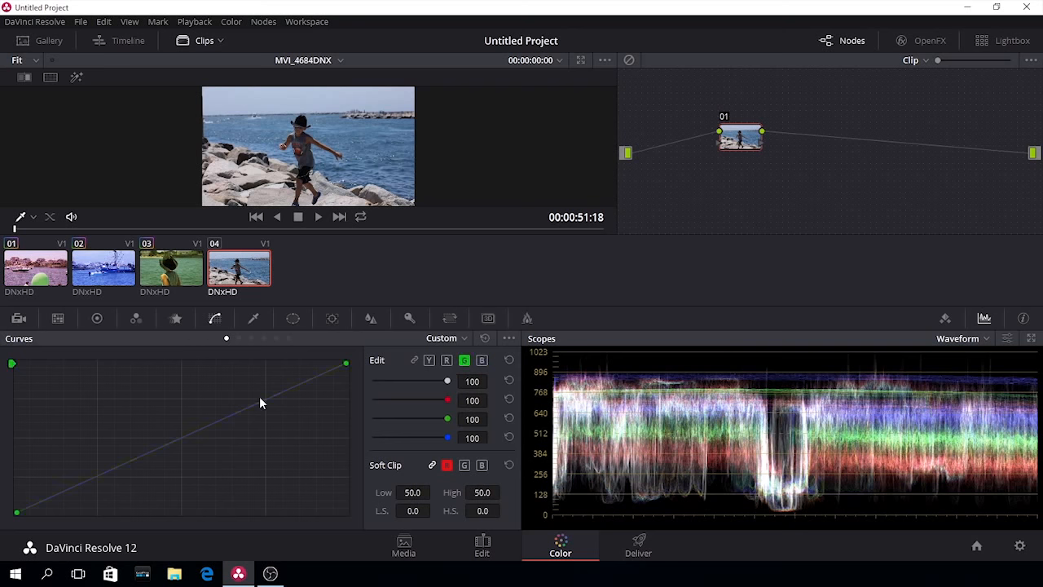
pyautogui.moveTo(200, 427); pyautogui.dragTo(172, 400)
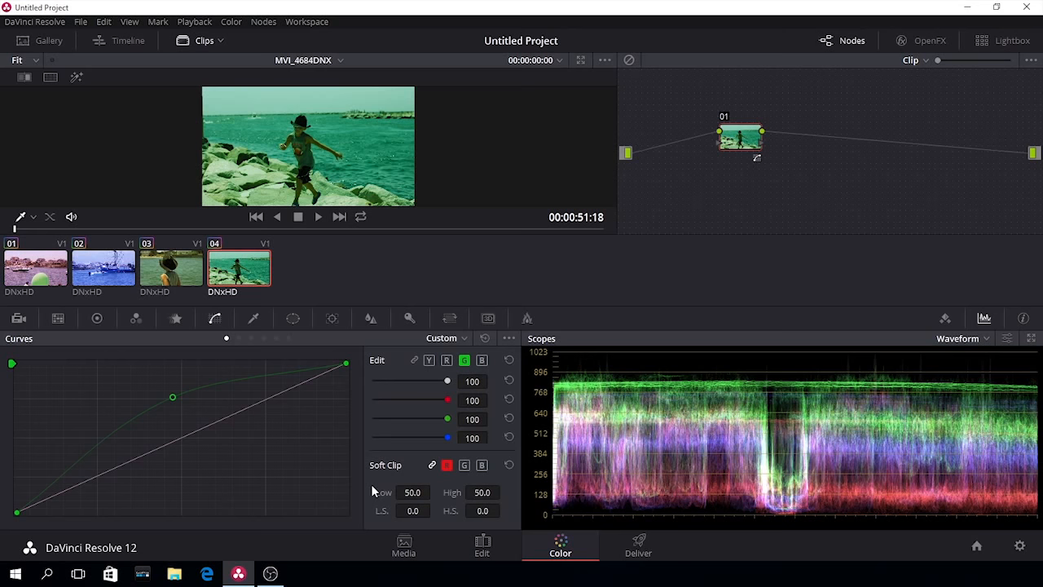
# On the Deliver page, select all clips for rendering and load the Final Cut Pro XML Round-Trip preset
pyautogui.click(639, 548)
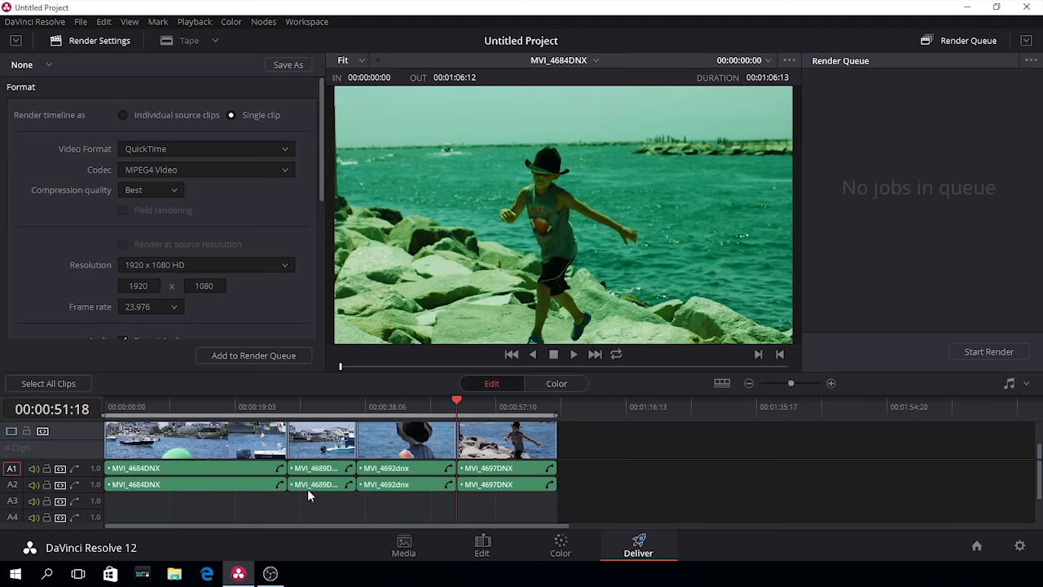
pyautogui.moveTo(566, 421); pyautogui.dragTo(414, 429)
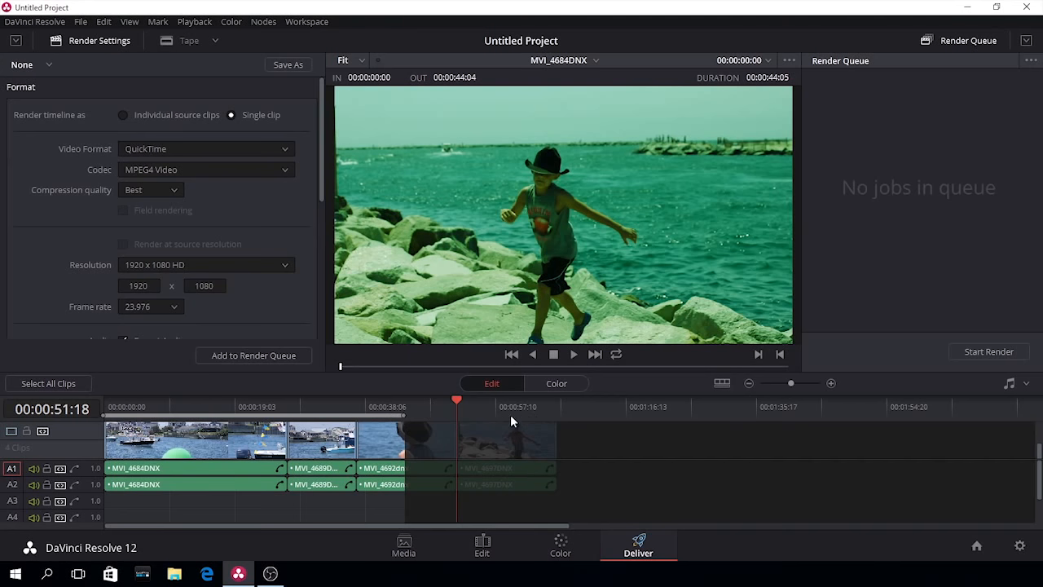
pyautogui.click(48, 383)
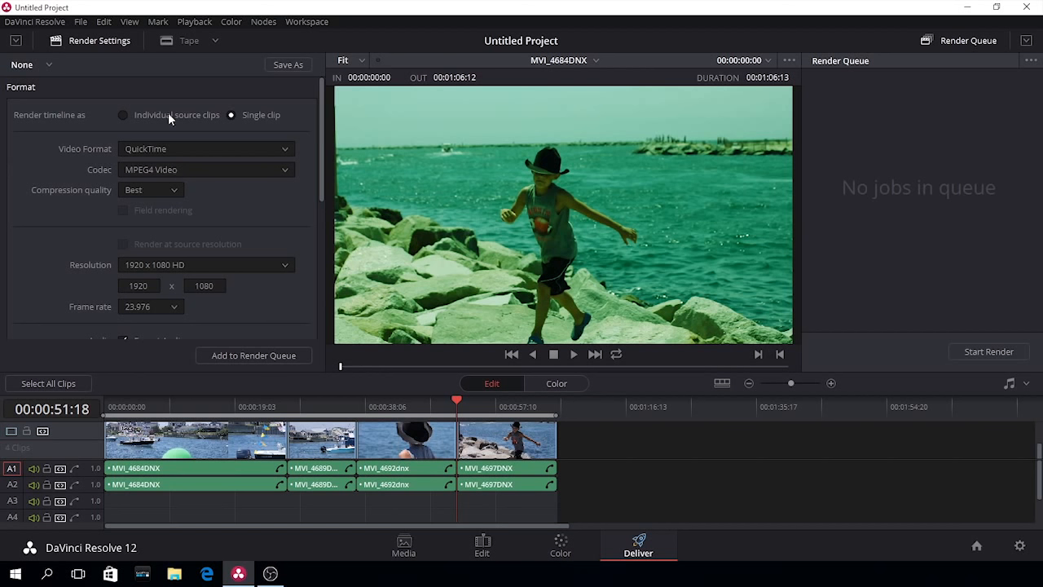
pyautogui.click(49, 67)
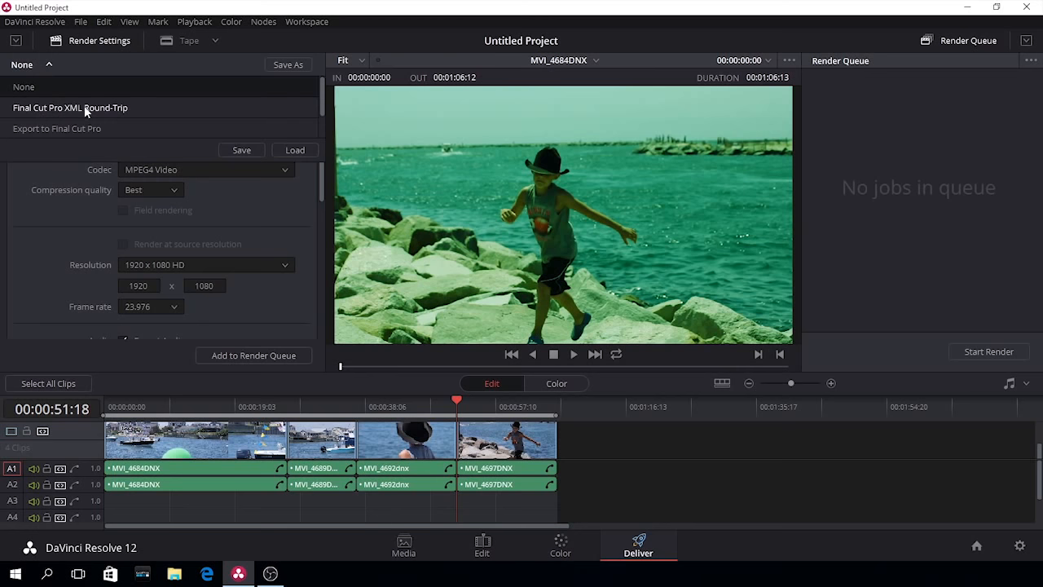
pyautogui.click(294, 151)
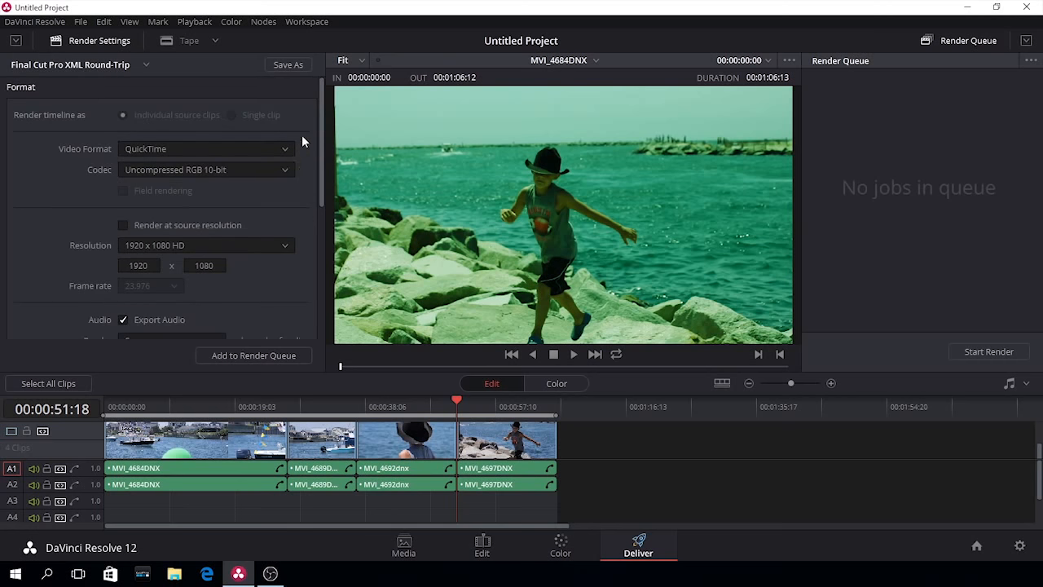
# Set the render codec to DNxHD 1080p 145/120/115 8-bit
pyautogui.click(228, 169)
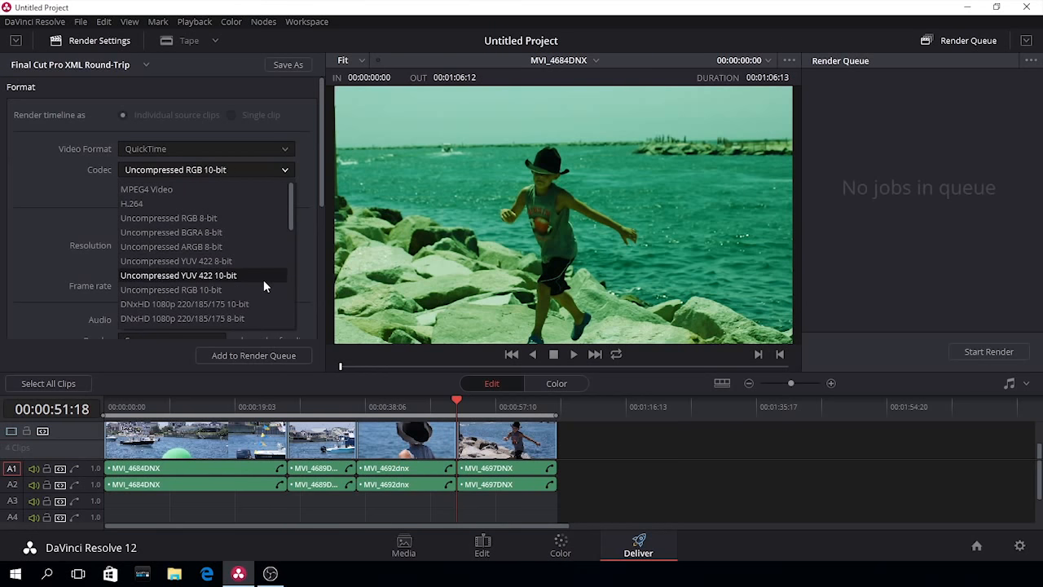
pyautogui.moveTo(289, 222); pyautogui.dragTo(289, 251)
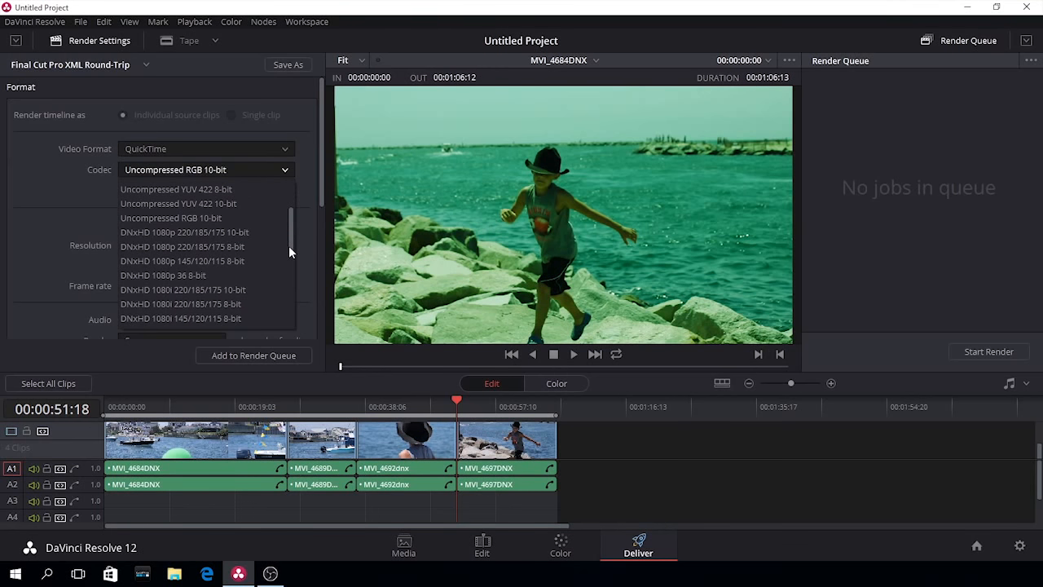
pyautogui.click(208, 262)
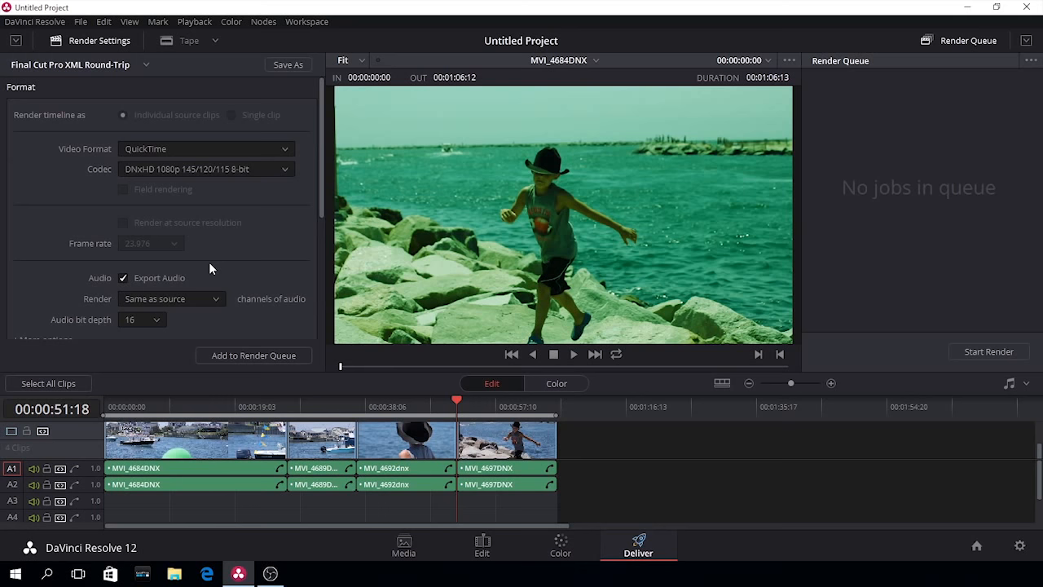
# Add the job to the render queue with the Desktop folder as its destination and start the render
pyautogui.moveTo(321, 210); pyautogui.dragTo(326, 284)
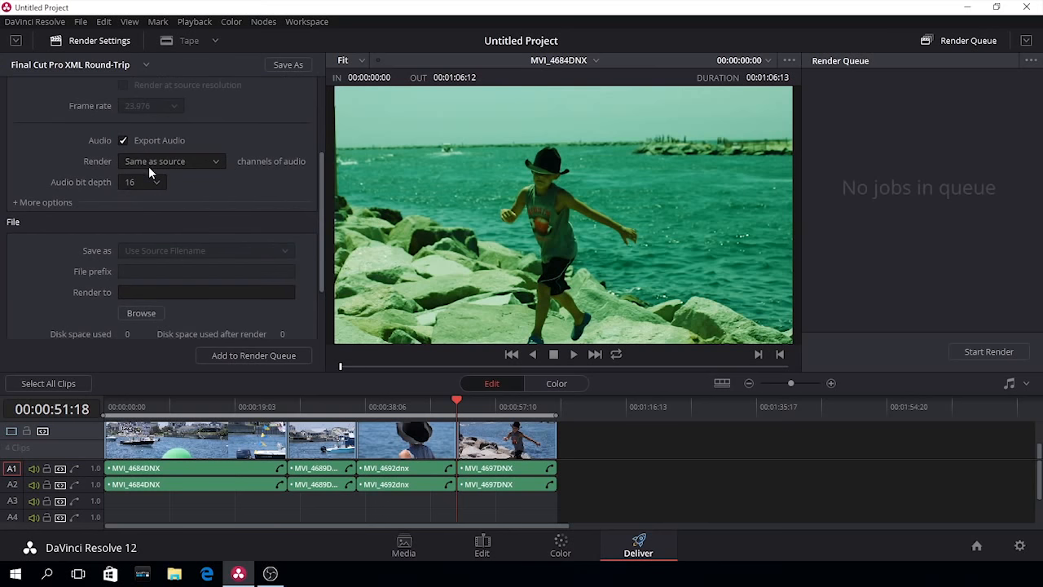
pyautogui.moveTo(324, 218); pyautogui.dragTo(323, 264)
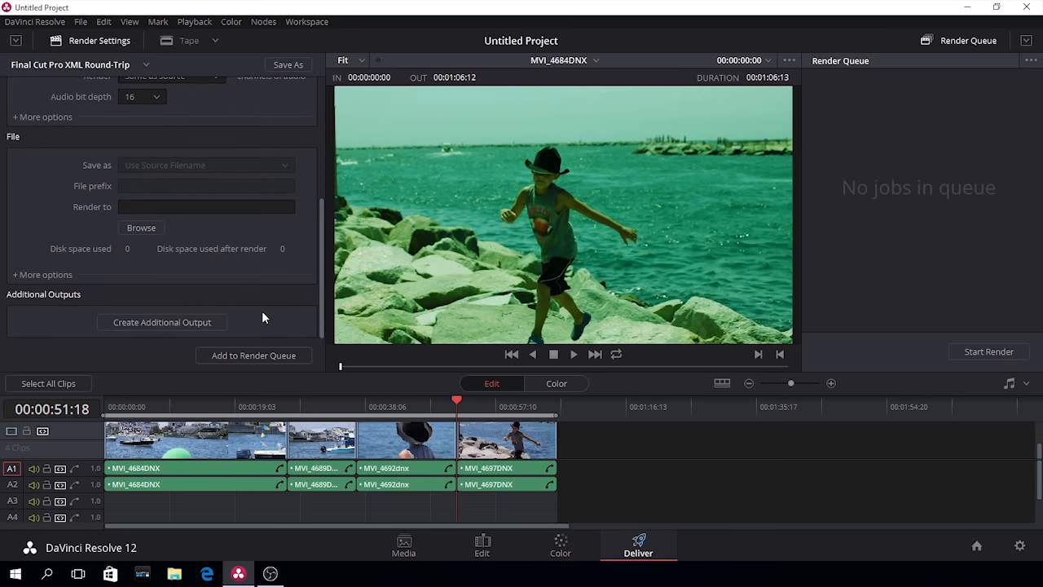
pyautogui.click(243, 356)
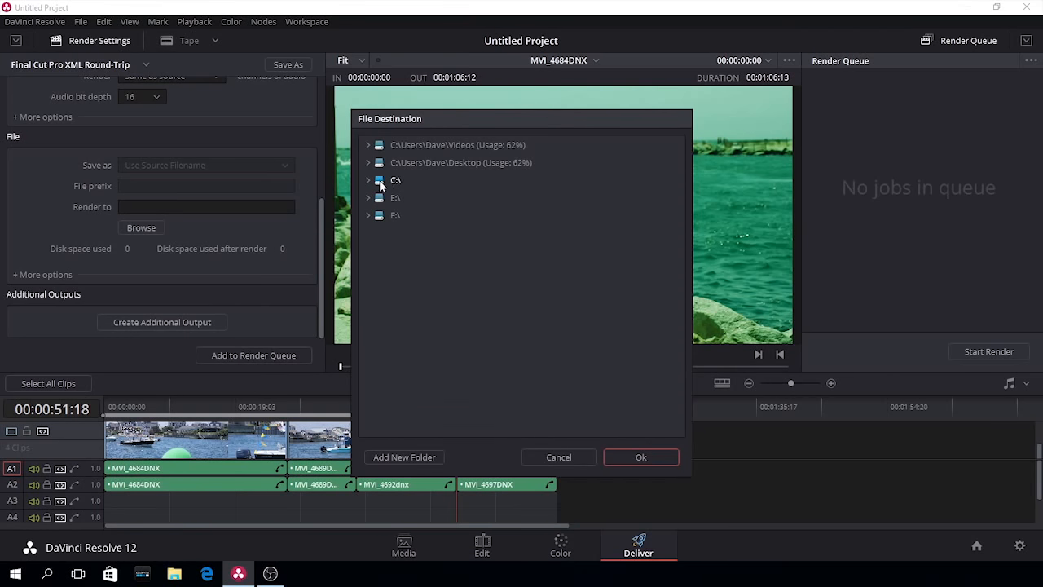
pyautogui.click(421, 168)
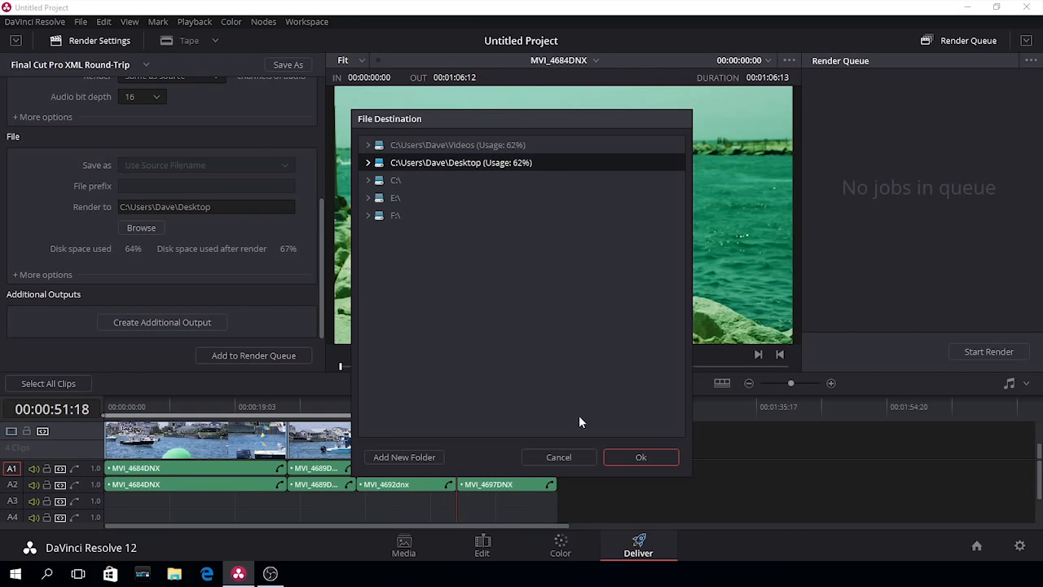
pyautogui.click(647, 457)
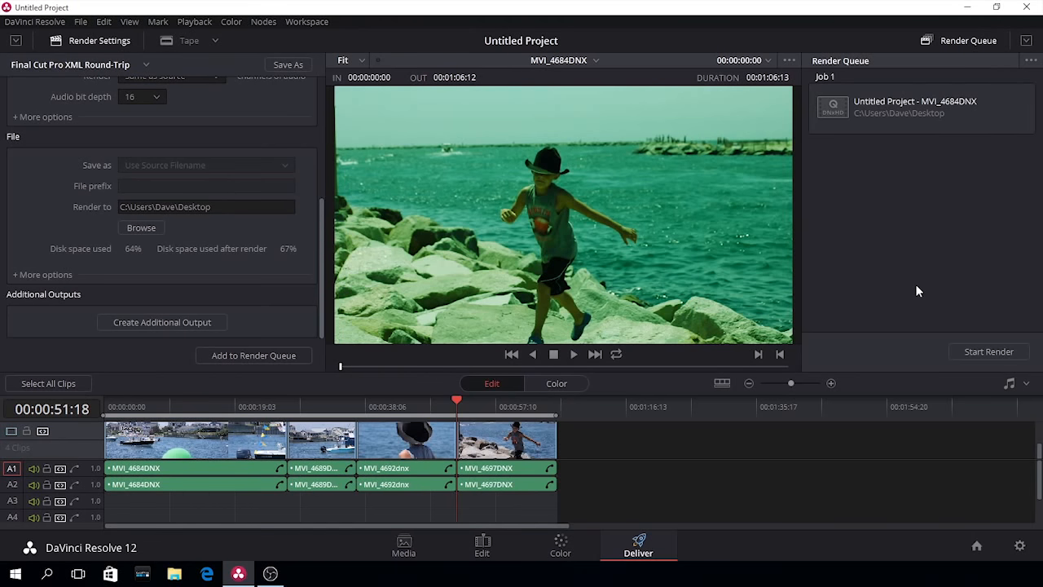
pyautogui.click(988, 352)
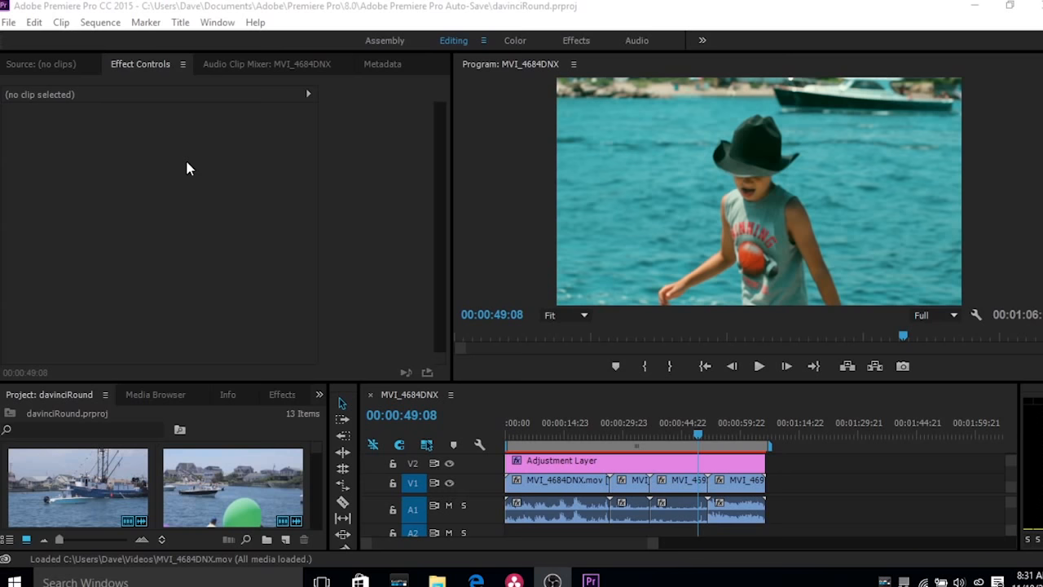
# In Premiere Pro, import MVI_4684DNX.20151118081815.xml from the Desktop into the davinciRound project
pyautogui.click(15, 25)
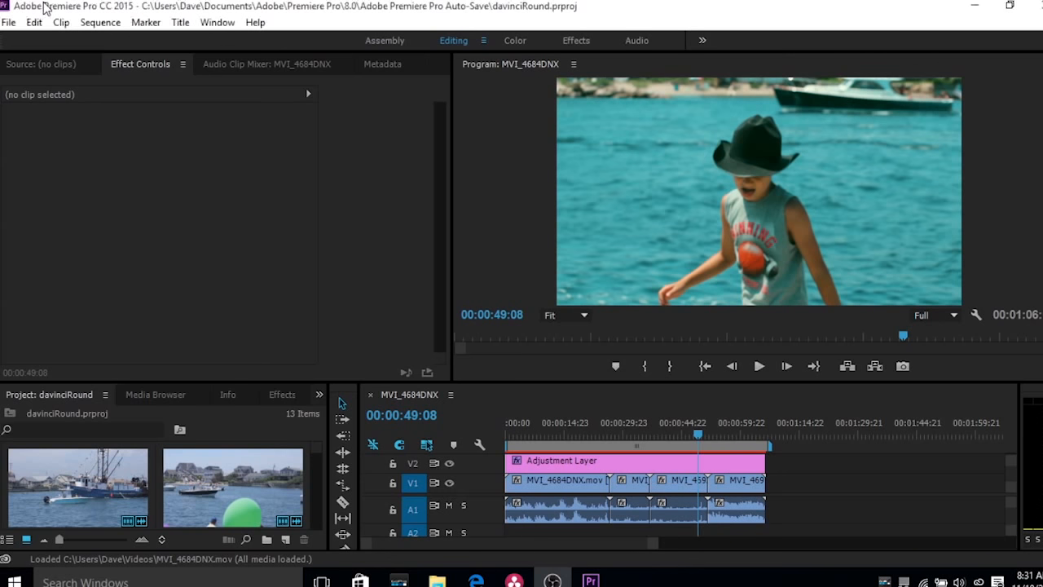
pyautogui.click(90, 405)
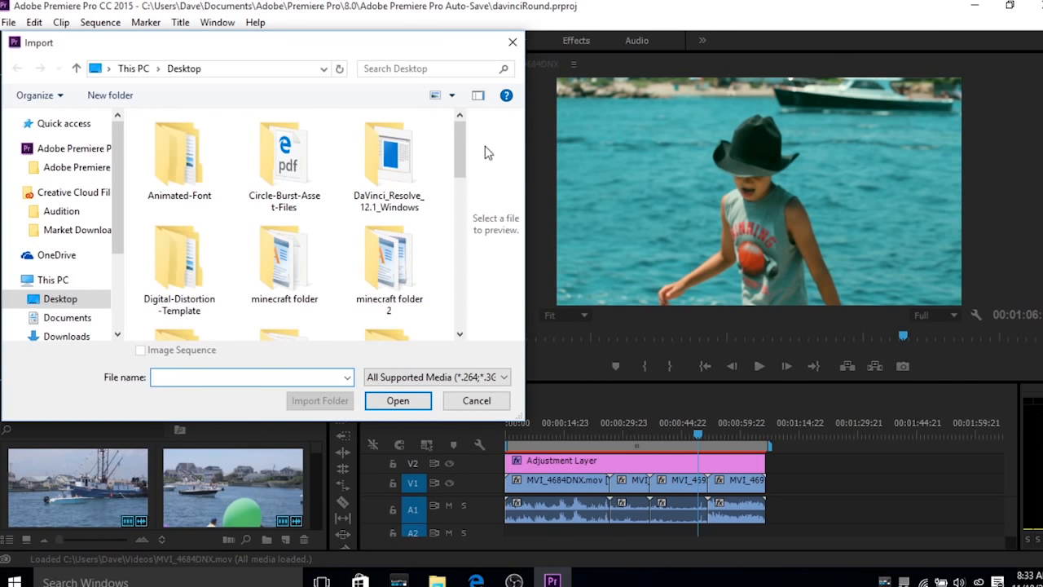
pyautogui.moveTo(466, 155); pyautogui.dragTo(466, 188)
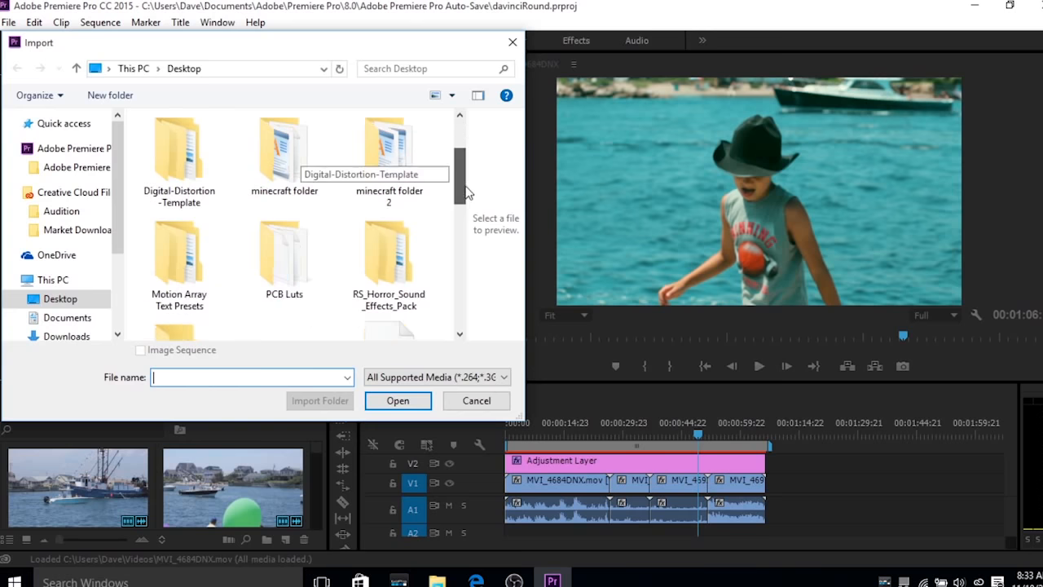
pyautogui.scroll(-3, 426, 186)
pyautogui.scroll(1, 426, 186)
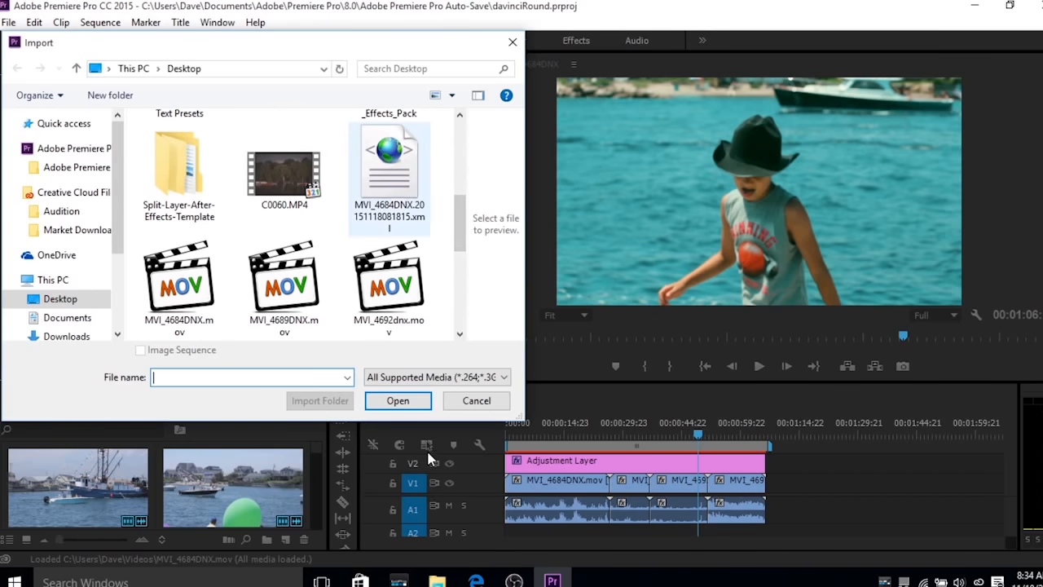
pyautogui.click(398, 400)
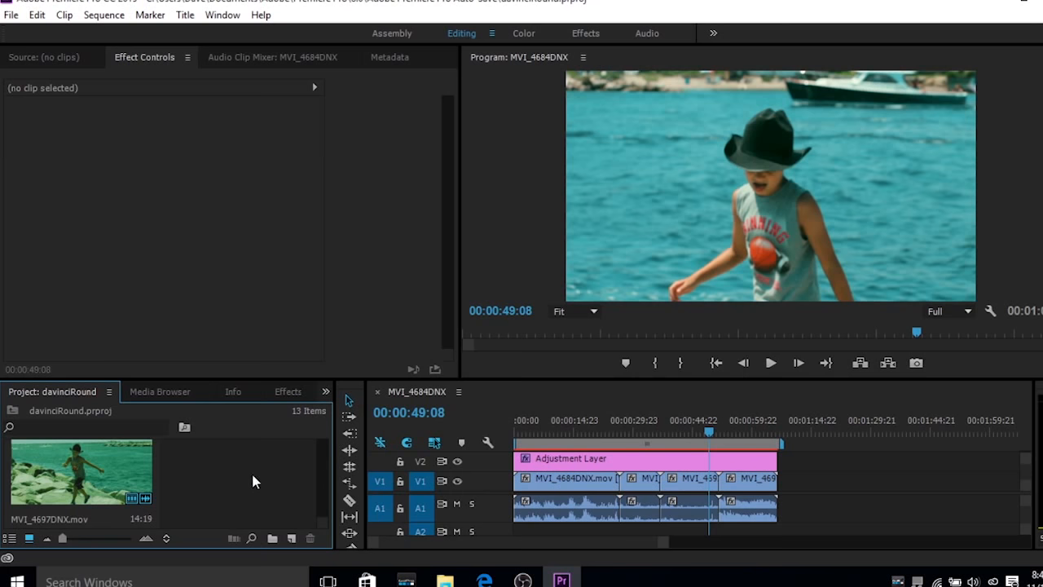
# Review the project items in an enlarged view, restore the layout and open the imported MVI_4684DNX (Resolve) sequence
pyautogui.press('`')
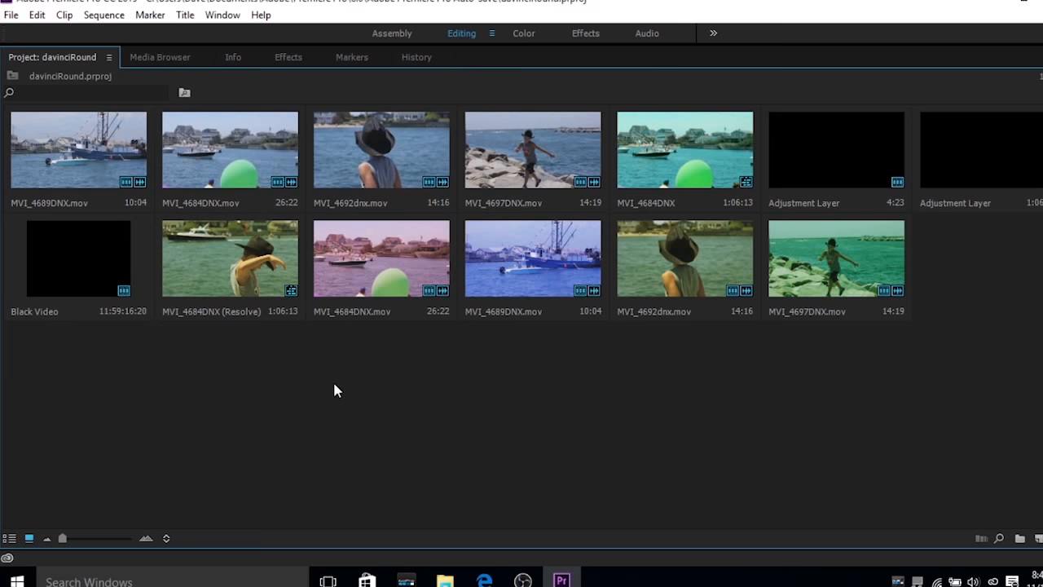
pyautogui.press('`')
pyautogui.moveTo(324, 444); pyautogui.dragTo(322, 500)
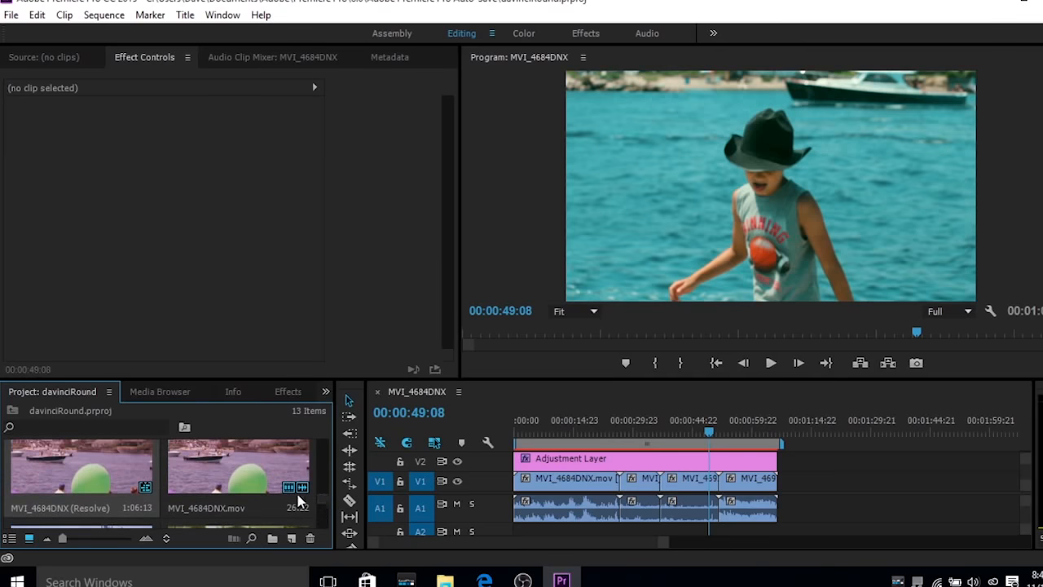
pyautogui.doubleClick(103, 486)
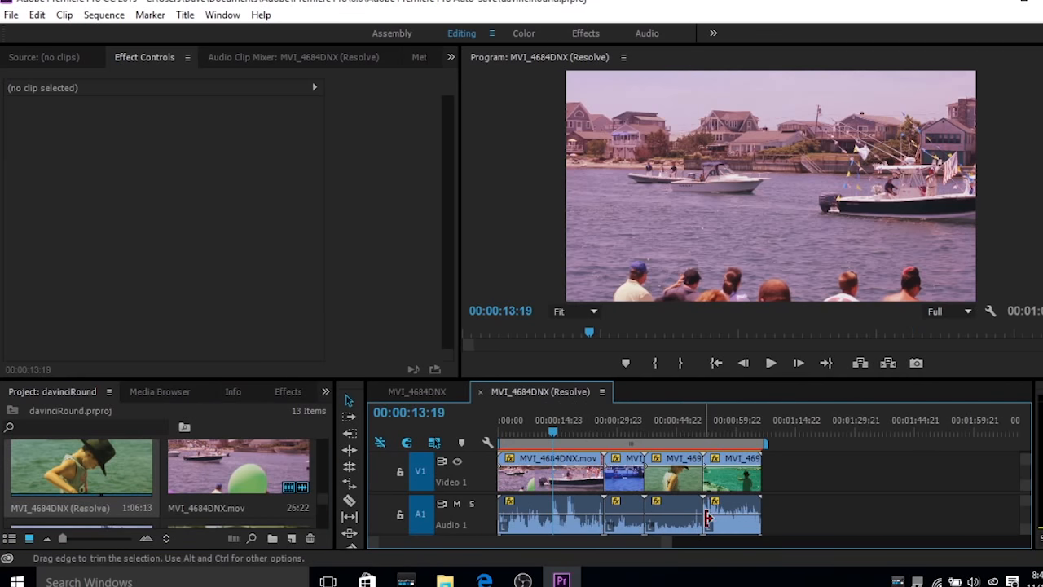
# Delete the adjustment layer above the clips in the original MVI_4684DNX sequence
pyautogui.moveTo(550, 432)
pyautogui.mouseDown()
pyautogui.moveTo(743, 442)
pyautogui.moveTo(549, 444)
pyautogui.mouseUp()
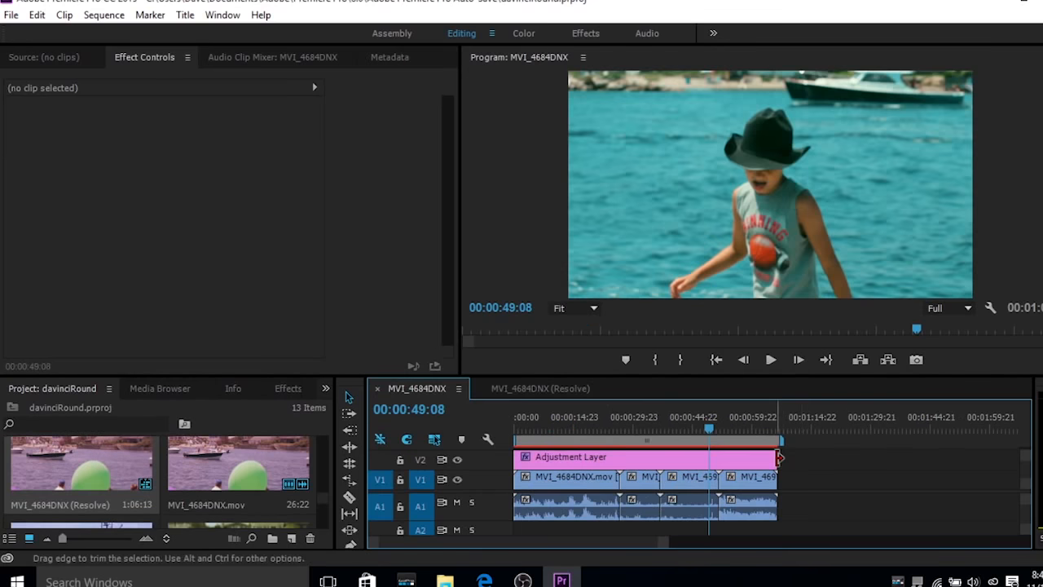
pyautogui.click(743, 463)
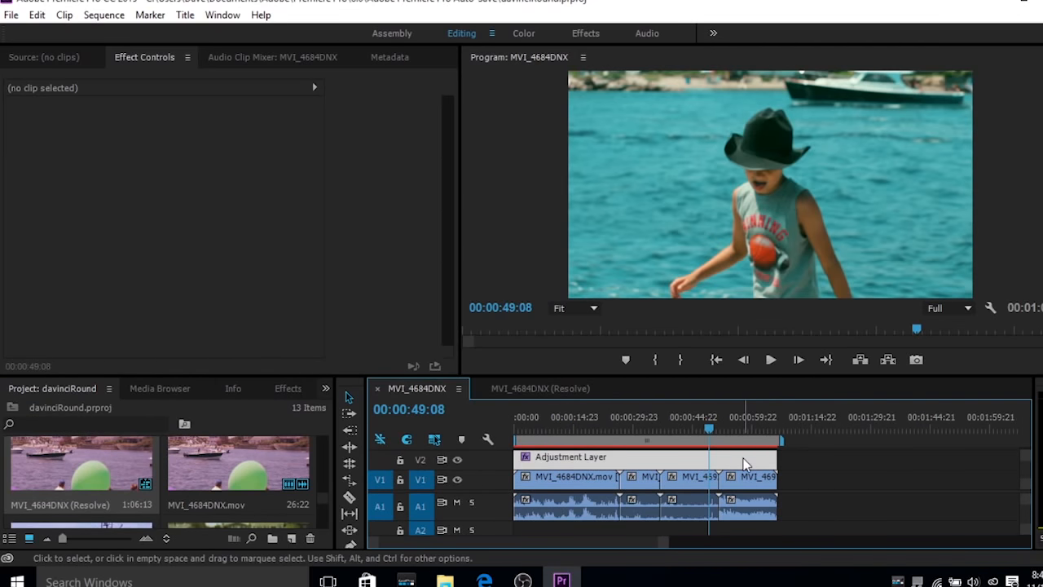
pyautogui.press('Delete')
# Create a 1920 x 1080 title named Title 01 with the text "water" in a text box beside the boy's hat
pyautogui.click(292, 539)
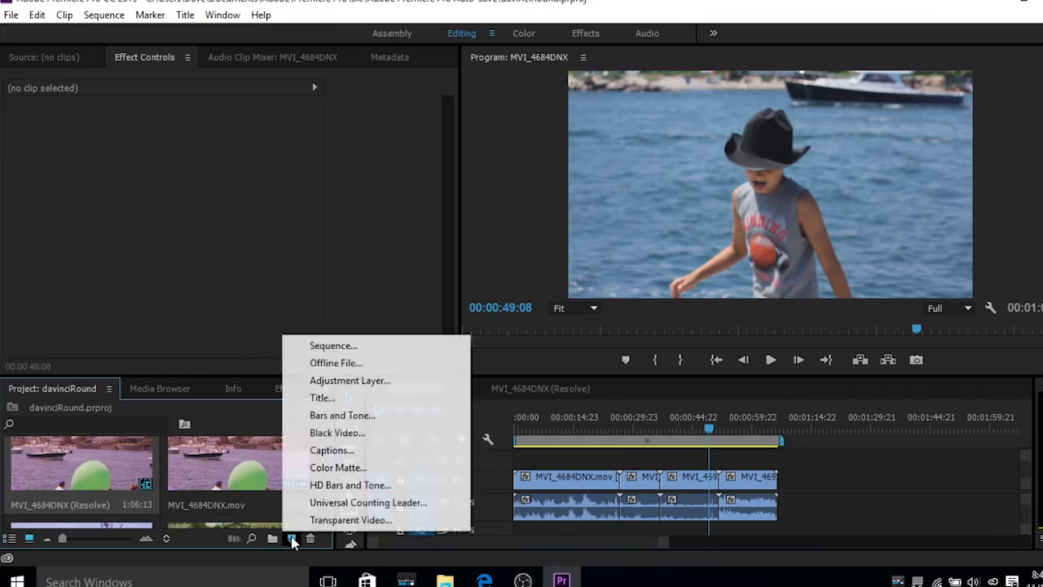
pyautogui.click(343, 399)
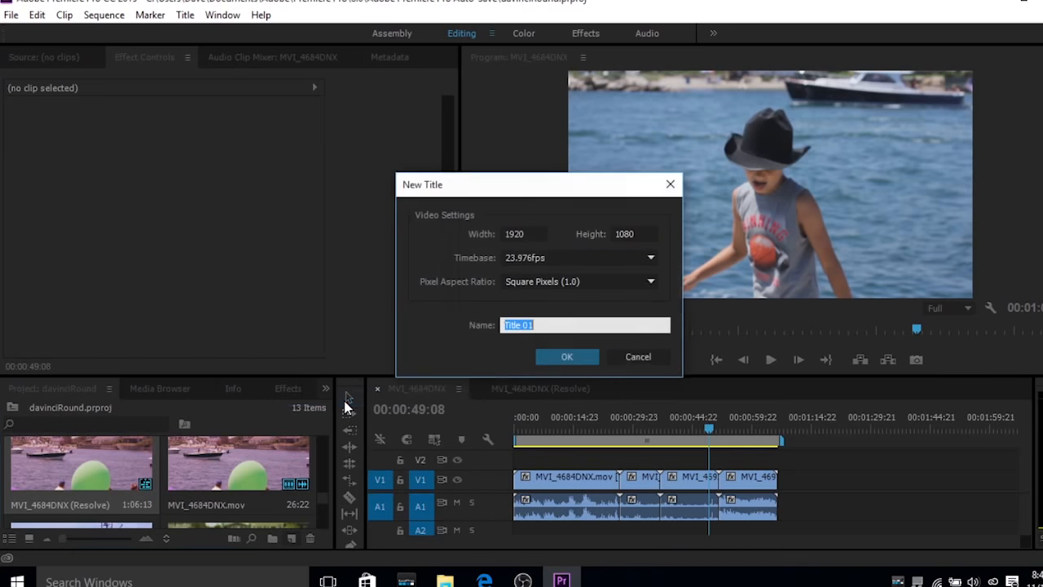
pyautogui.click(556, 363)
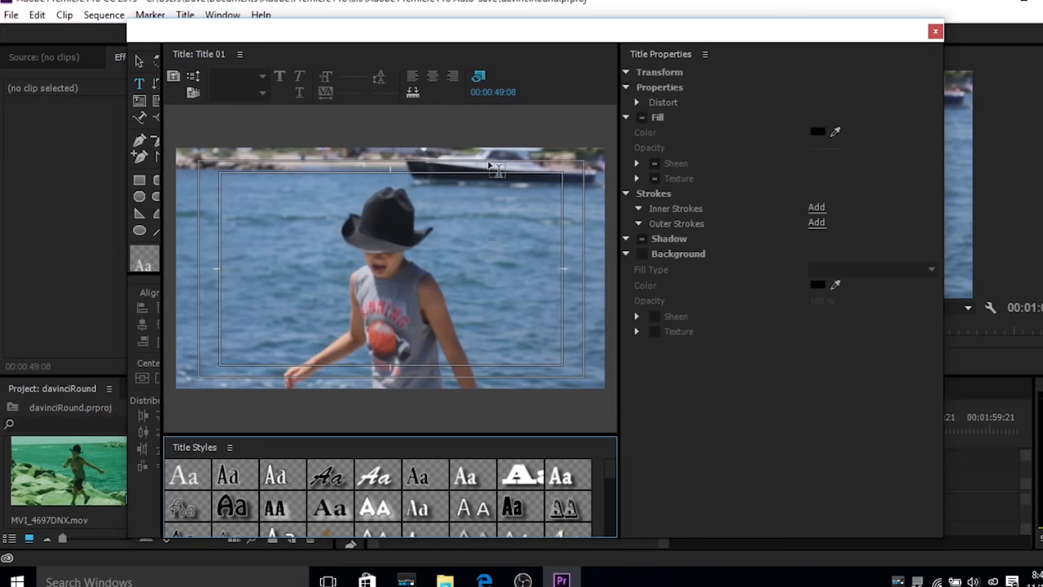
pyautogui.moveTo(241, 183); pyautogui.dragTo(328, 226)
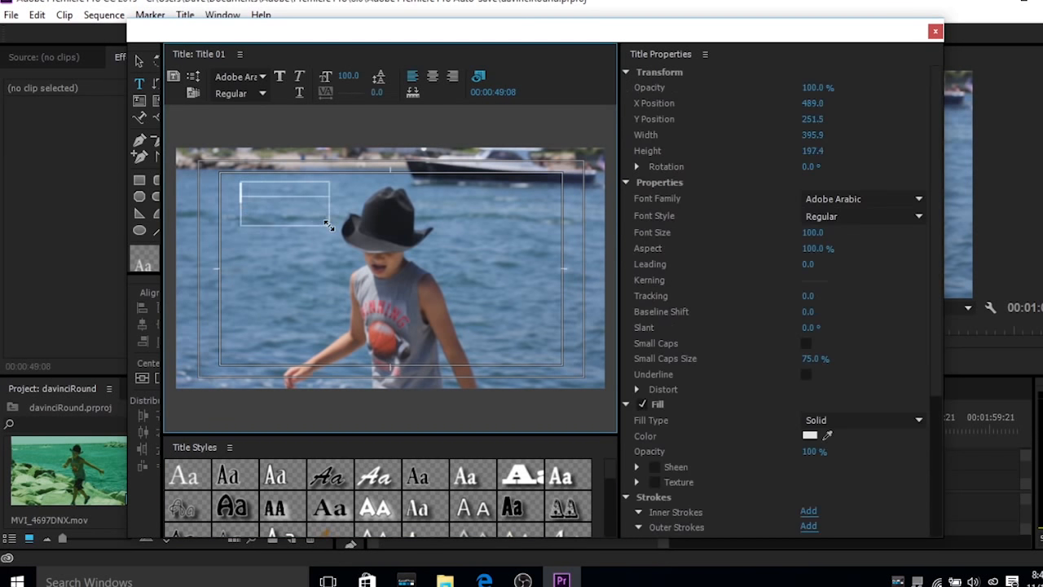
pyautogui.write('Wa')
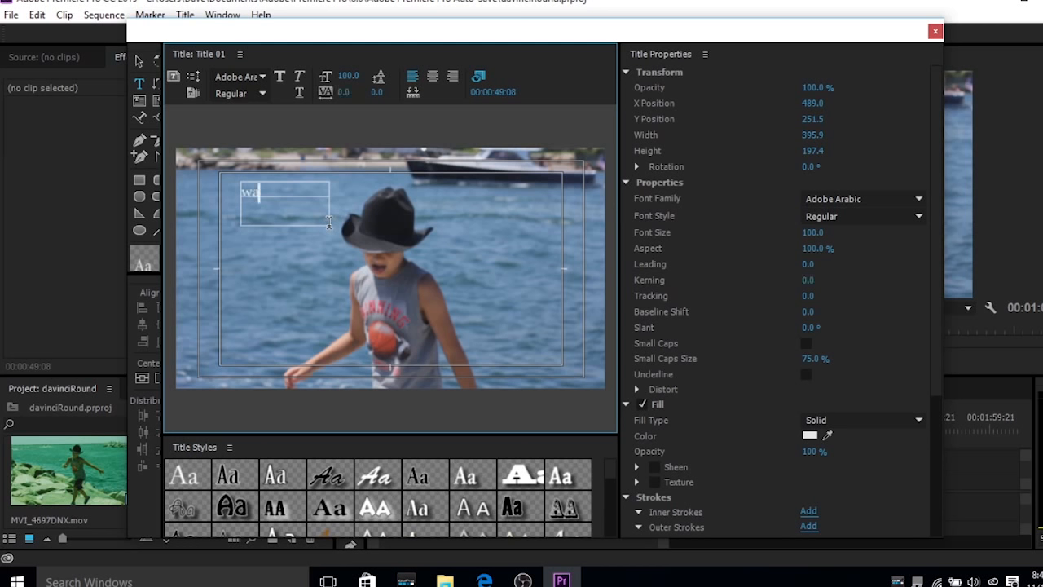
pyautogui.write('ter')
# Enlarge the word "water" to a font size of about 130 and place Title 01 on V2 above the MVI_4692dnx clip
pyautogui.moveTo(280, 192); pyautogui.dragTo(238, 194)
pyautogui.moveTo(347, 76); pyautogui.dragTo(371, 76)
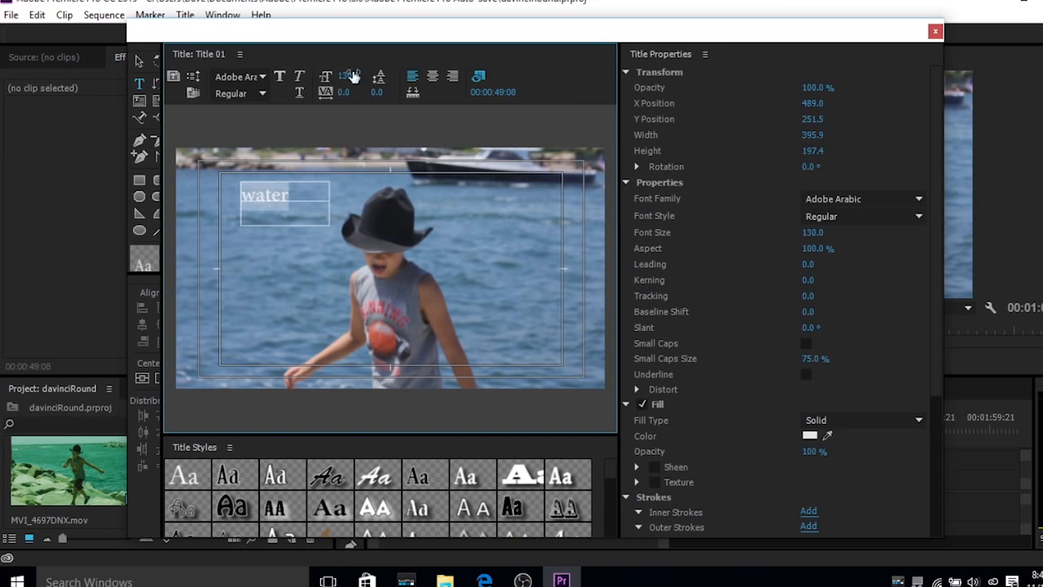
pyautogui.click(935, 31)
pyautogui.moveTo(227, 494); pyautogui.dragTo(709, 464)
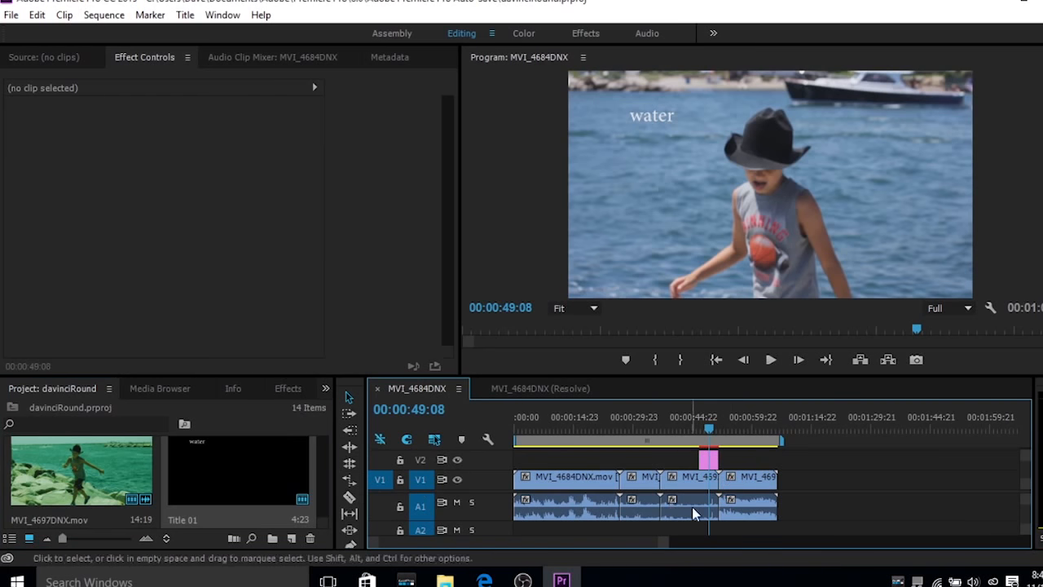
# Add a Cross Dissolve between the MVI_4689DNX and MVI_4692dnx clips, accepting repeated frames, and move the playhead to 00:00:36:01
pyautogui.click(281, 389)
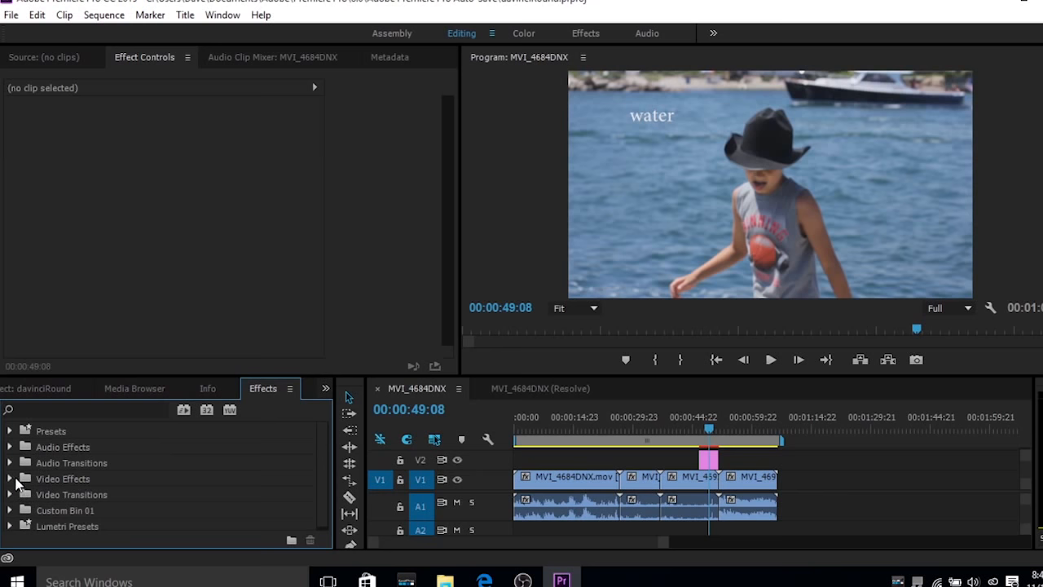
pyautogui.click(9, 495)
pyautogui.scroll(-1, 91, 487)
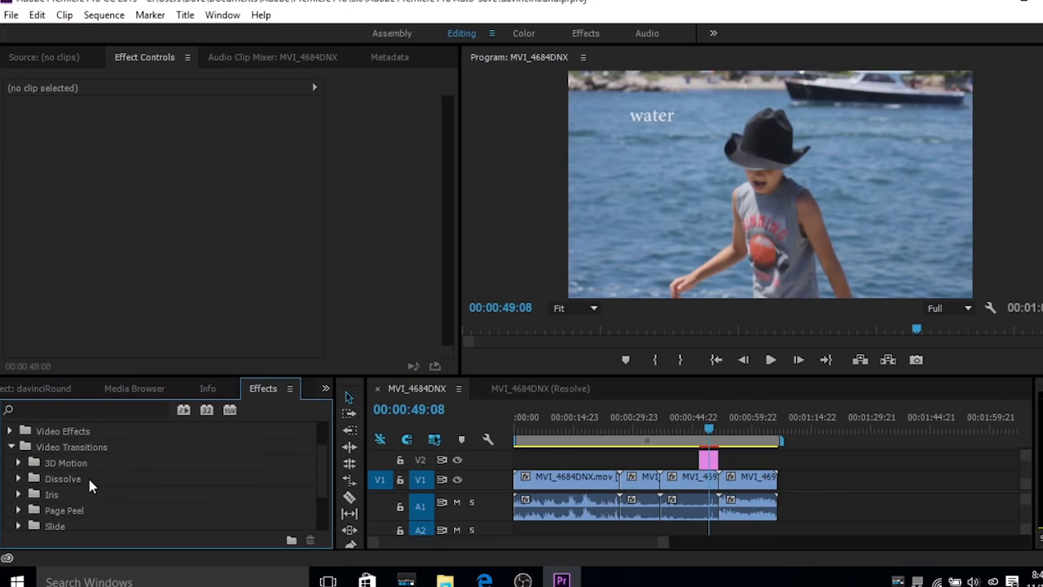
pyautogui.scroll(-3, 91, 486)
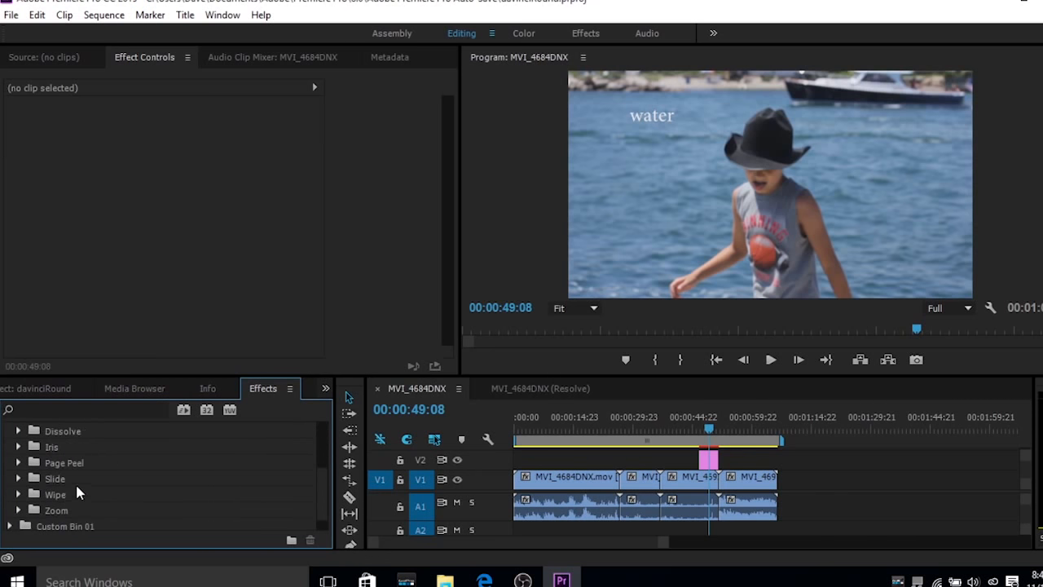
pyautogui.scroll(1, 78, 492)
pyautogui.click(22, 446)
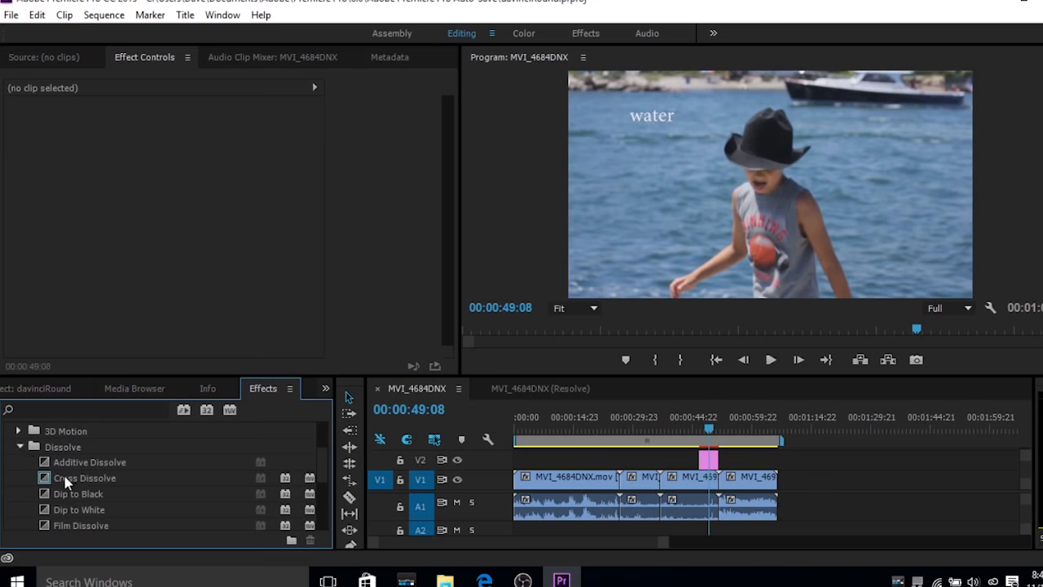
pyautogui.moveTo(65, 482); pyautogui.dragTo(664, 475)
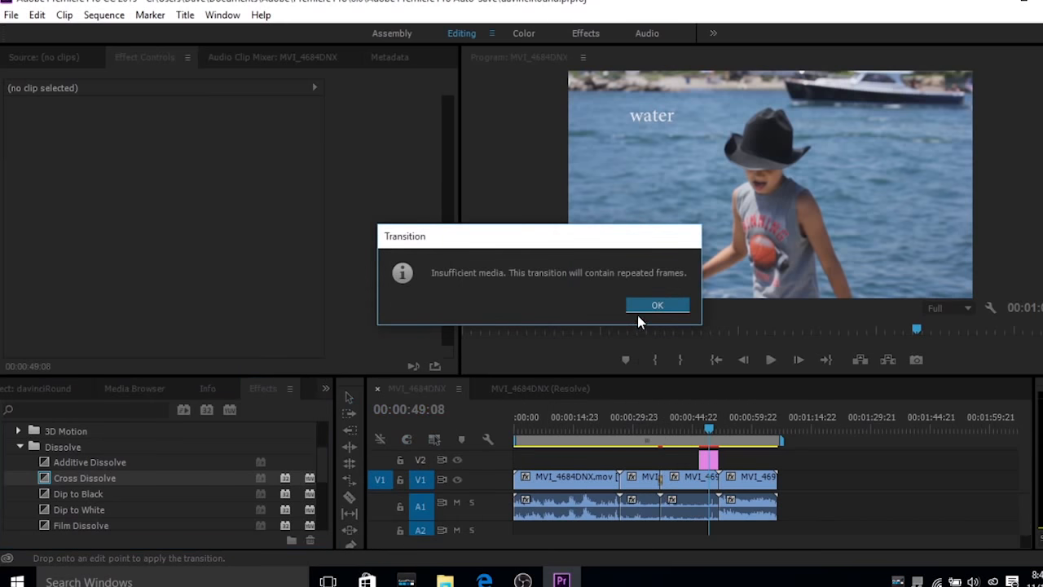
pyautogui.click(652, 305)
pyautogui.press('=')
pyautogui.press('=')
pyautogui.click(609, 429)
pyautogui.moveTo(608, 429)
pyautogui.mouseDown()
pyautogui.moveTo(628, 443)
pyautogui.moveTo(607, 440)
pyautogui.mouseUp()
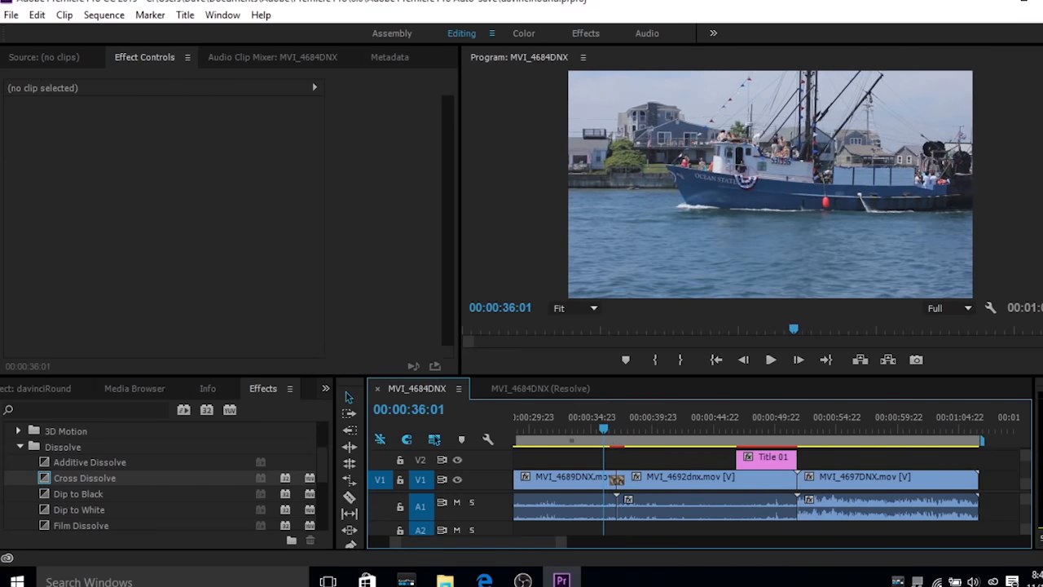
# Export the sequence to the Desktop as a Final Cut Pro XML named transition and dismiss the translation report
pyautogui.click(12, 18)
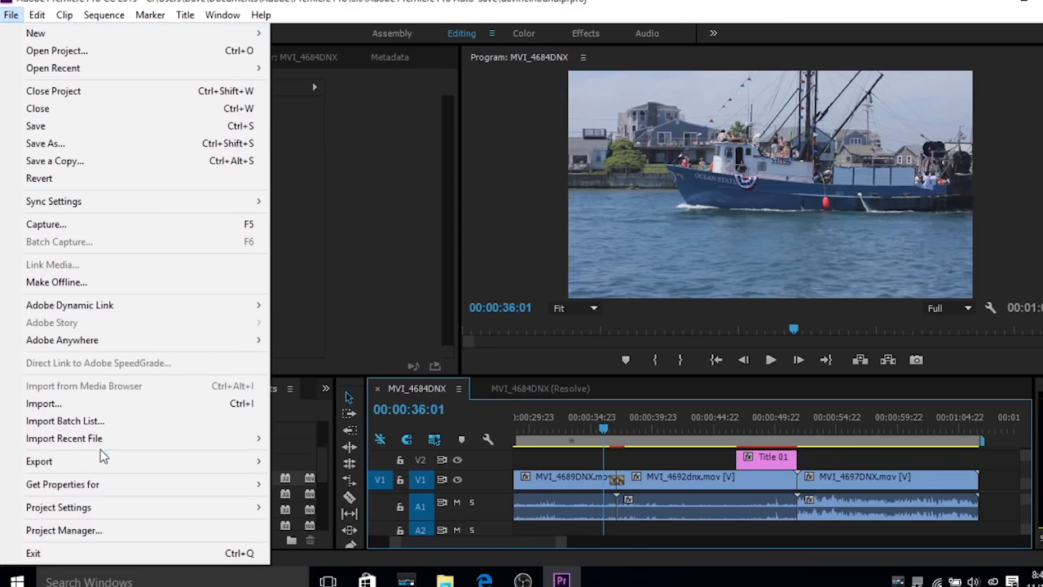
pyautogui.moveTo(103, 458)
pyautogui.click(361, 461)
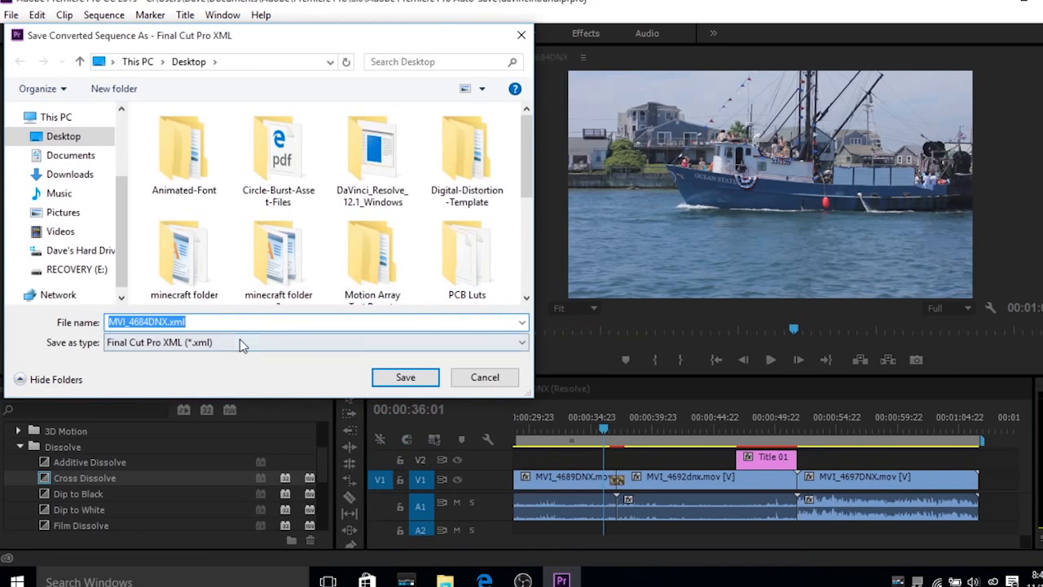
pyautogui.write('transition')
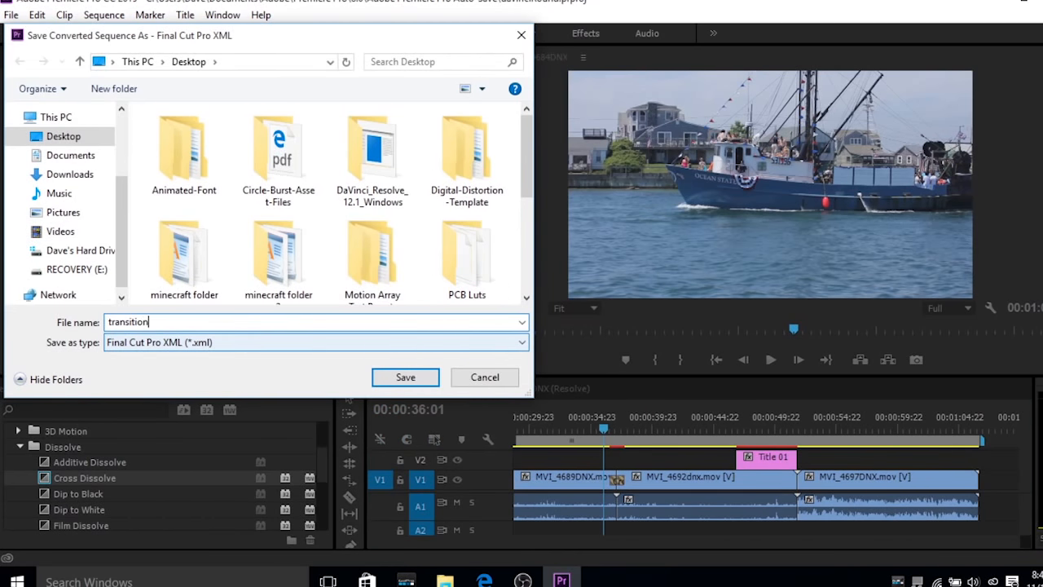
pyautogui.click(414, 379)
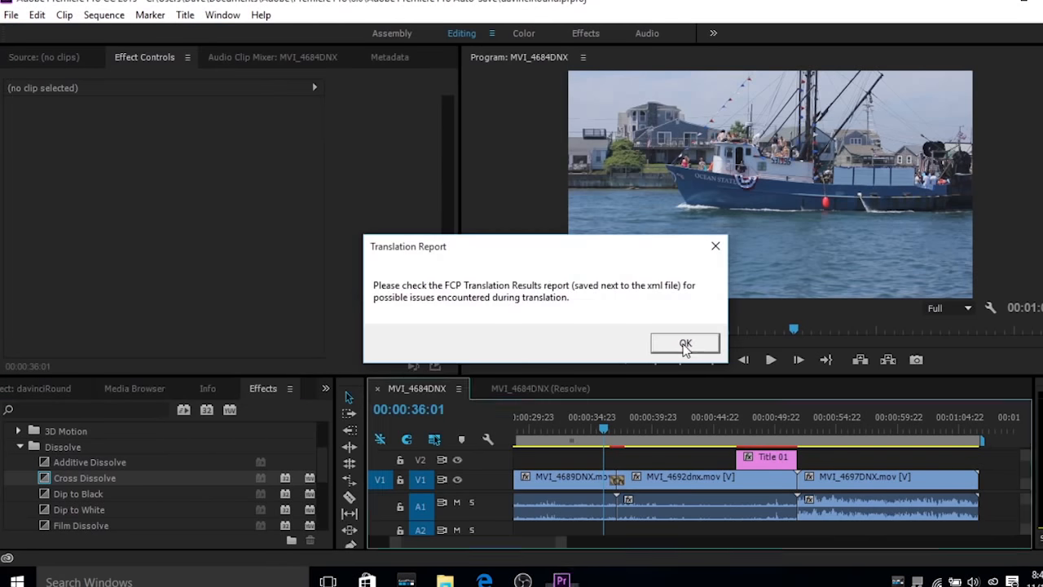
pyautogui.click(685, 344)
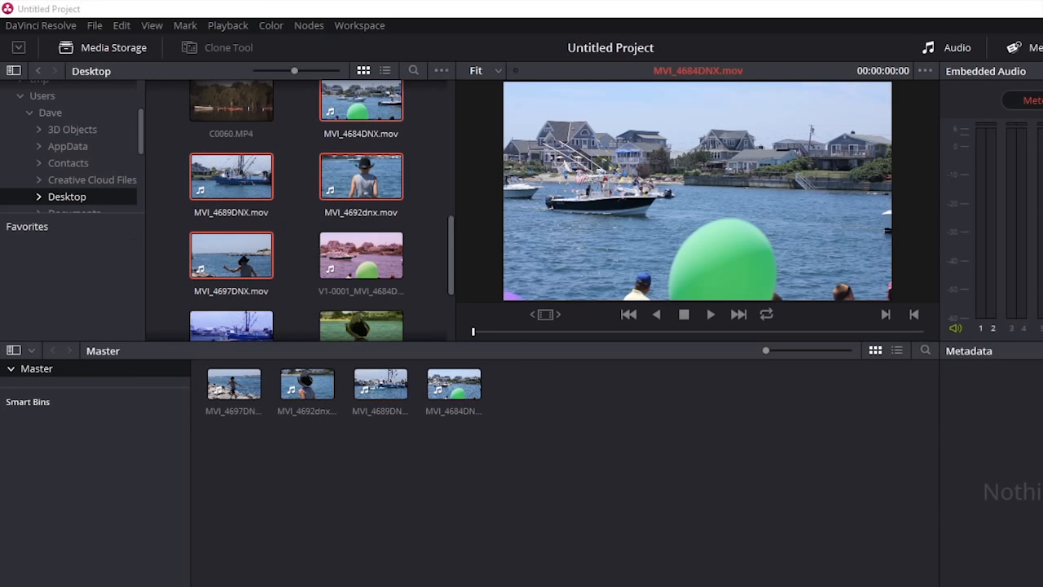
# In DaVinci Resolve, choose transition.xml from the Desktop as the XML file to import
pyautogui.click(96, 31)
pyautogui.click(96, 30)
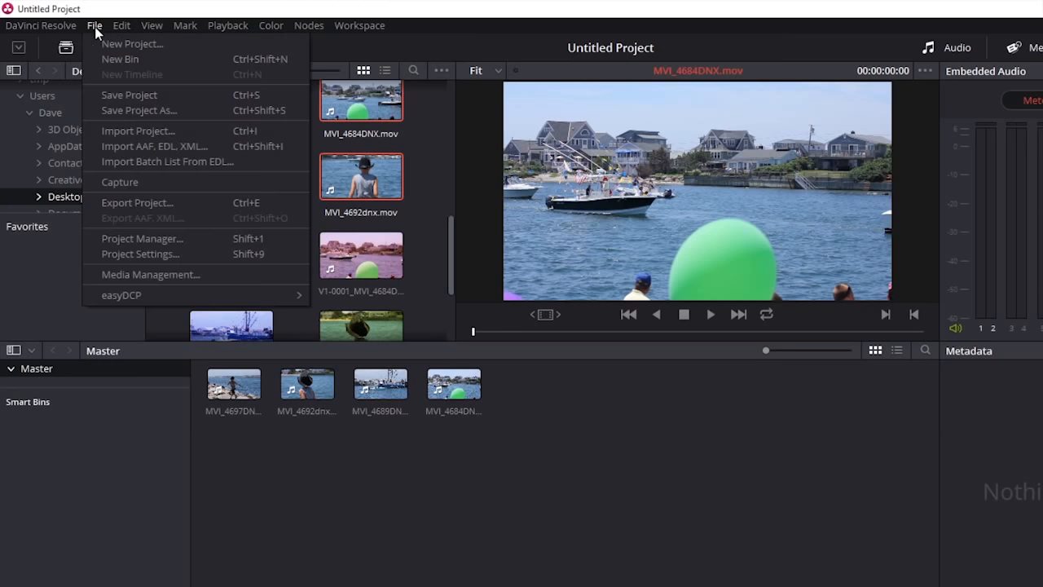
pyautogui.click(151, 148)
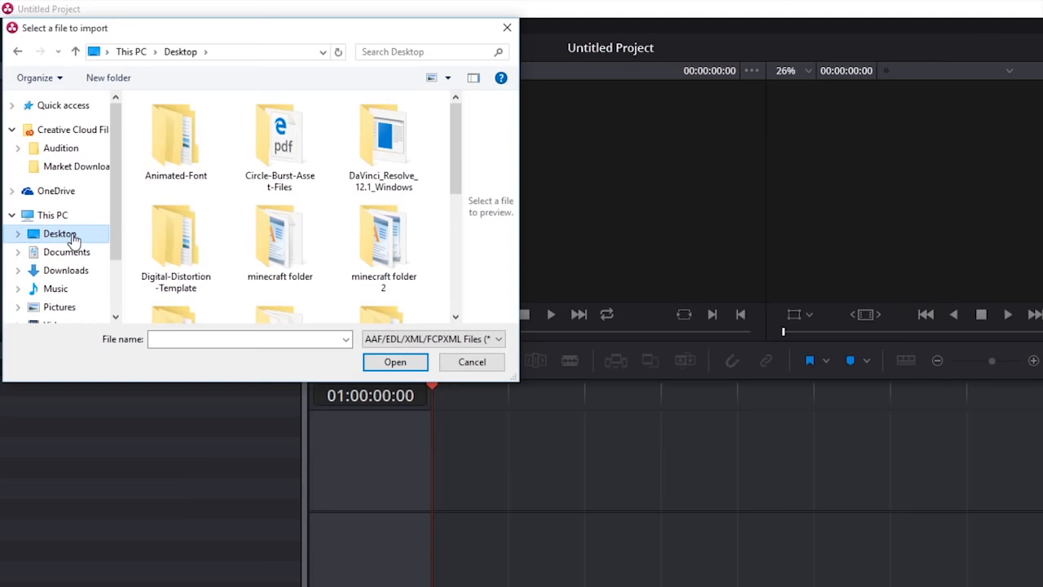
pyautogui.moveTo(453, 180); pyautogui.dragTo(458, 300)
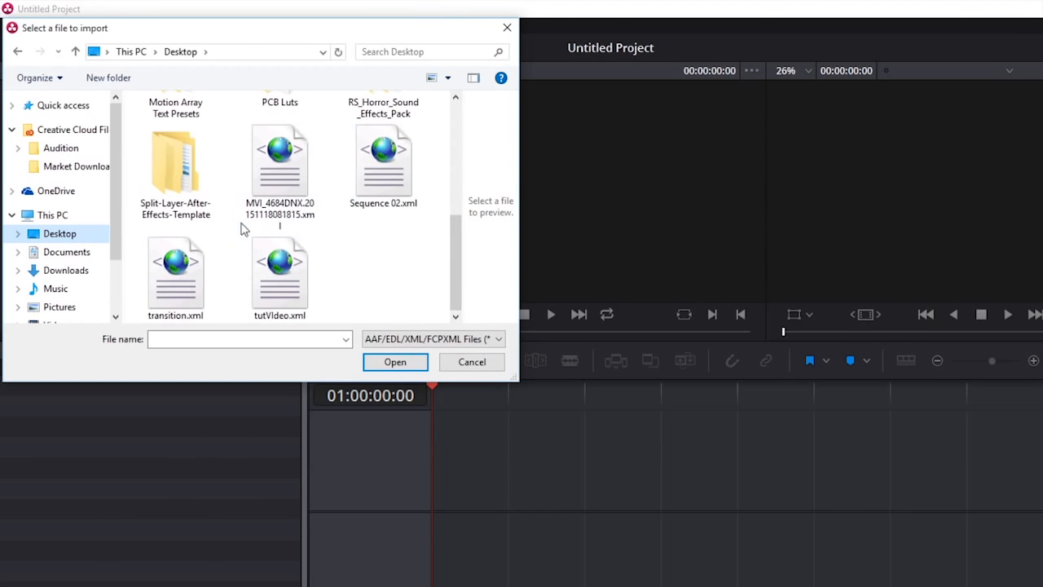
pyautogui.click(182, 272)
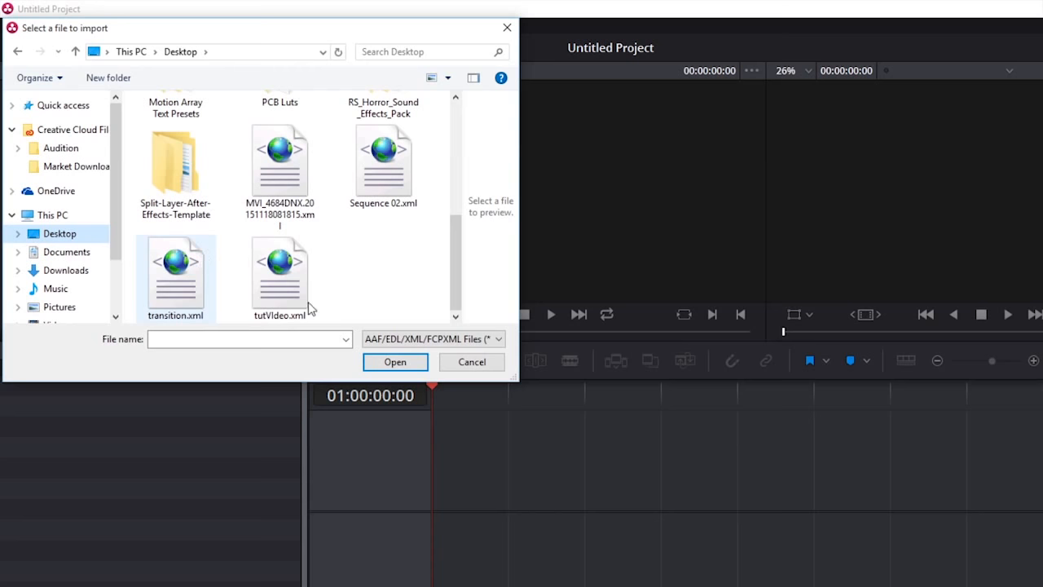
pyautogui.click(397, 364)
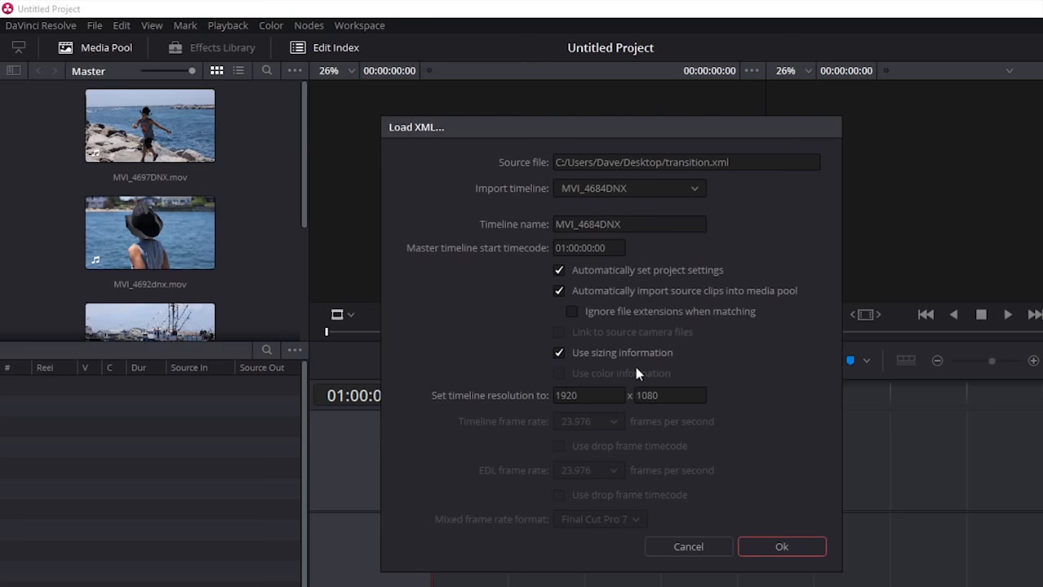
# Load the XML with the default settings, decline to search another folder for missing clips, and close the import log
pyautogui.click(787, 551)
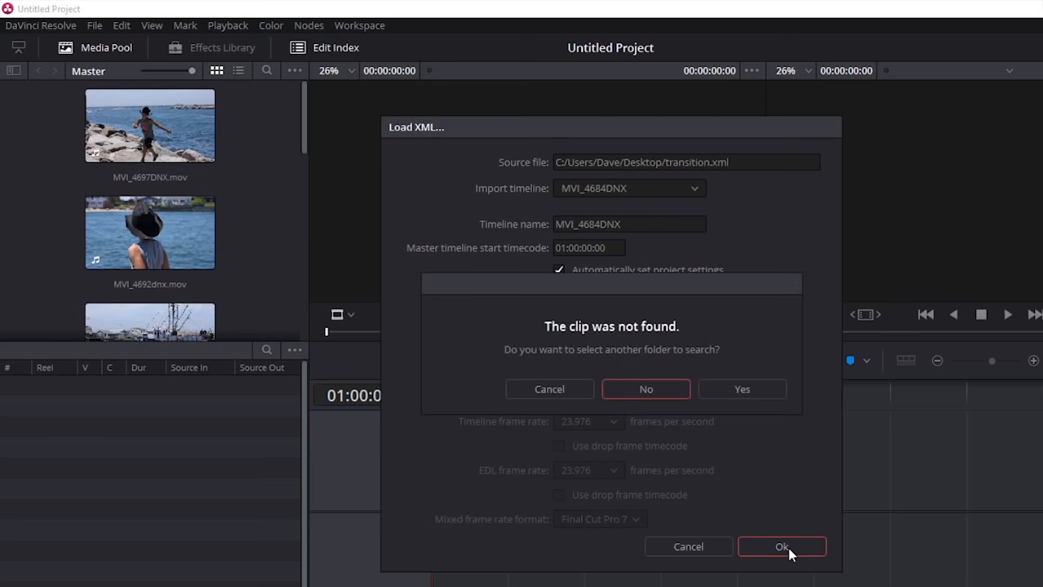
pyautogui.click(649, 389)
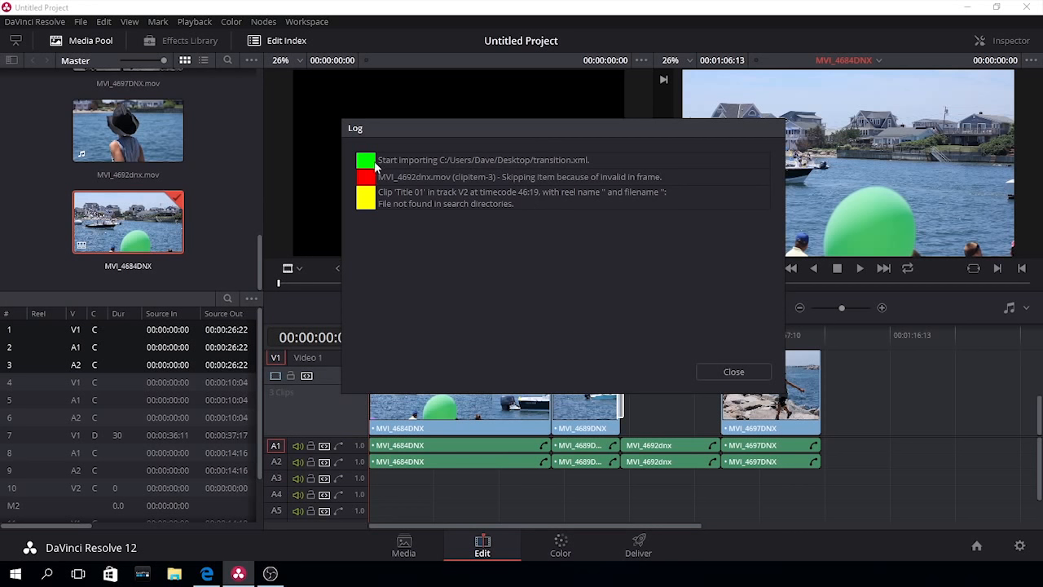
pyautogui.click(733, 371)
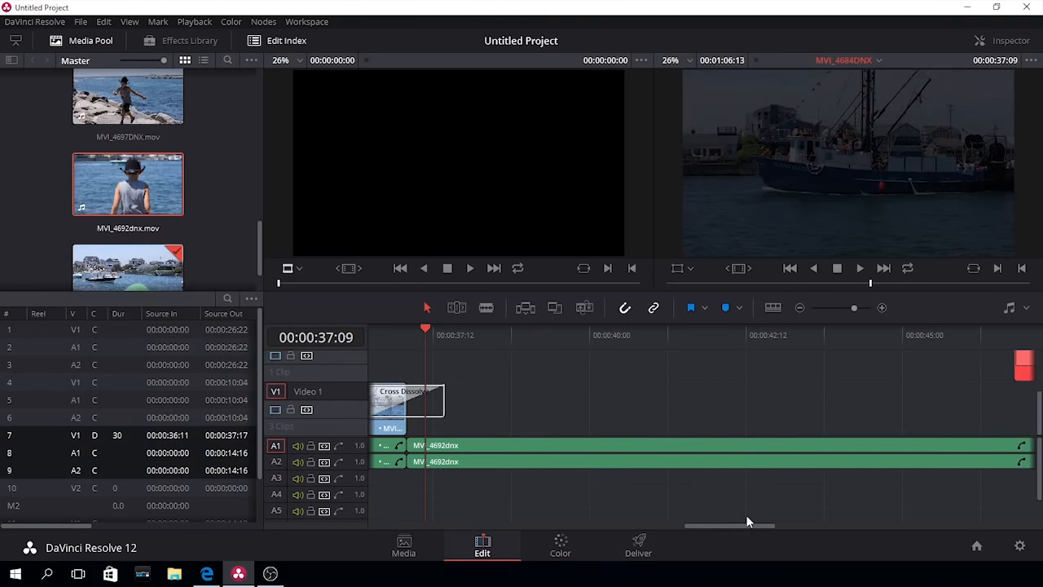